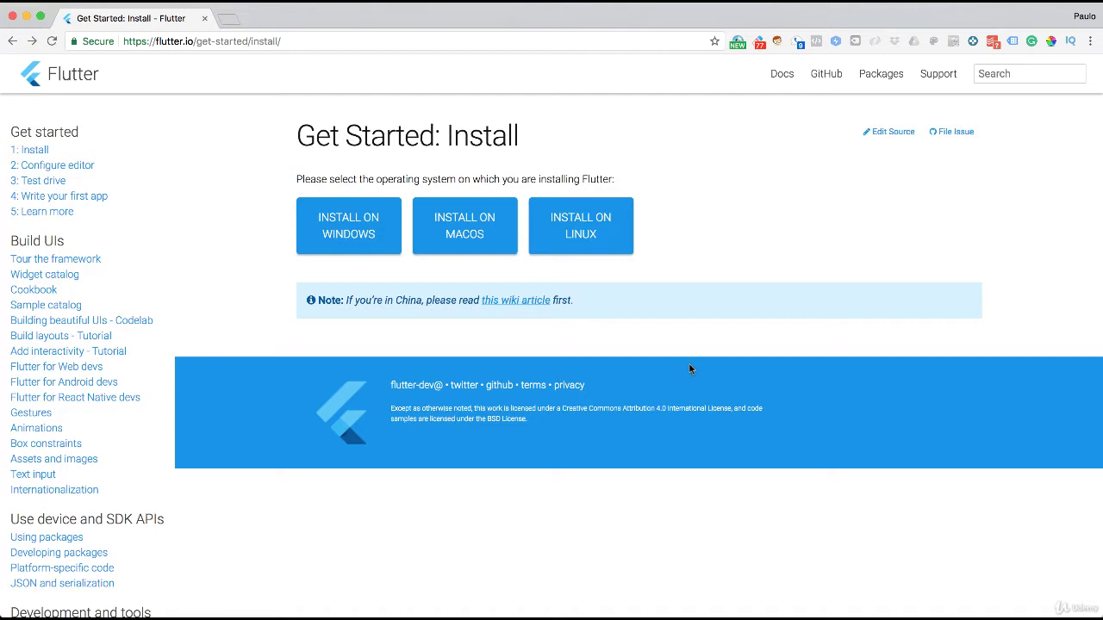
double_click(225, 42)
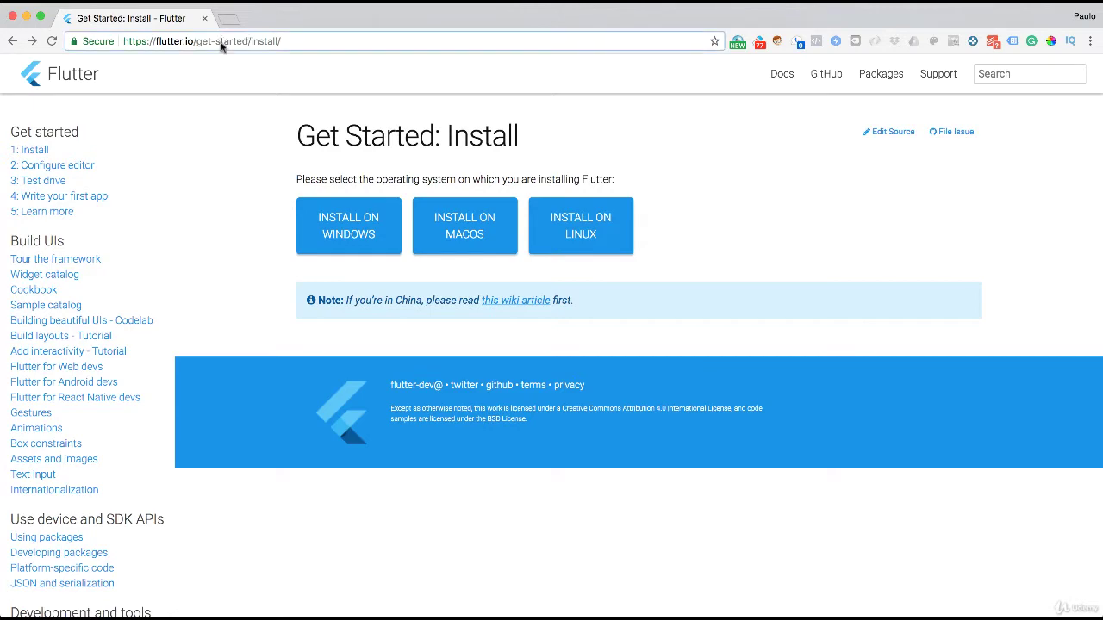
key("End")
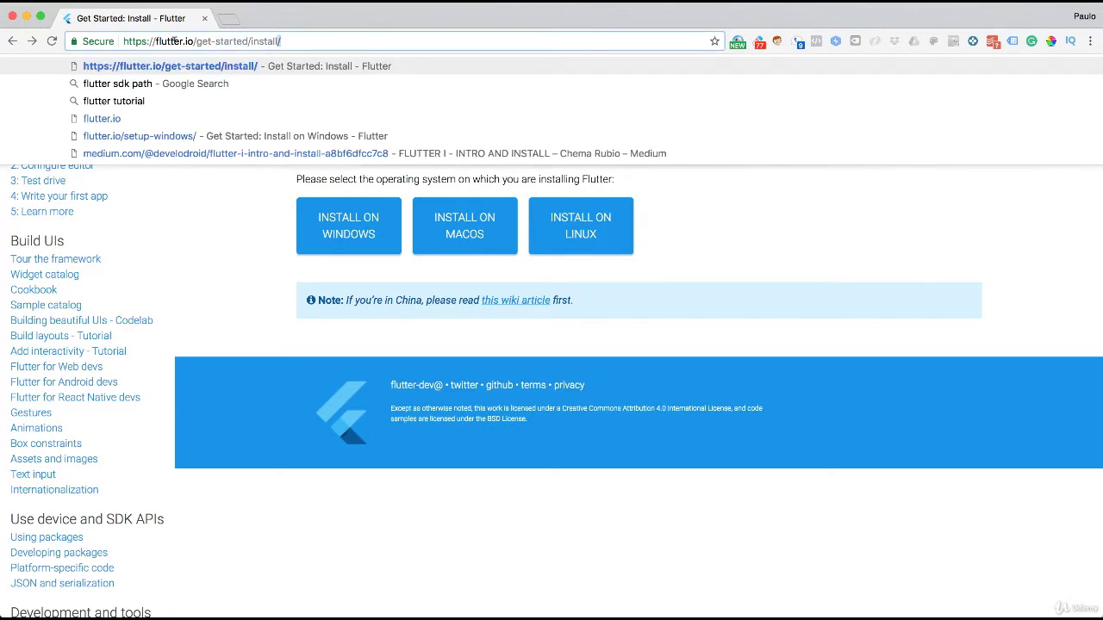
left_click(195, 42)
key("shift+End")
key("BackSpace")
key("Return")
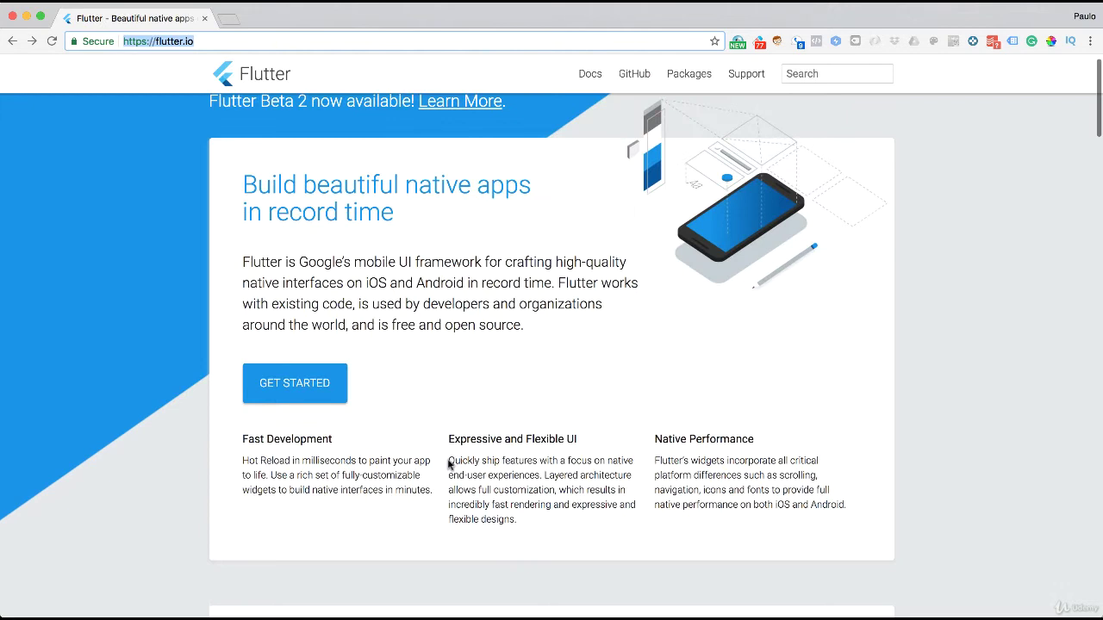
- Open the Flutter getting-started instructions and choose the installation guide for Windows
left_click(294, 386)
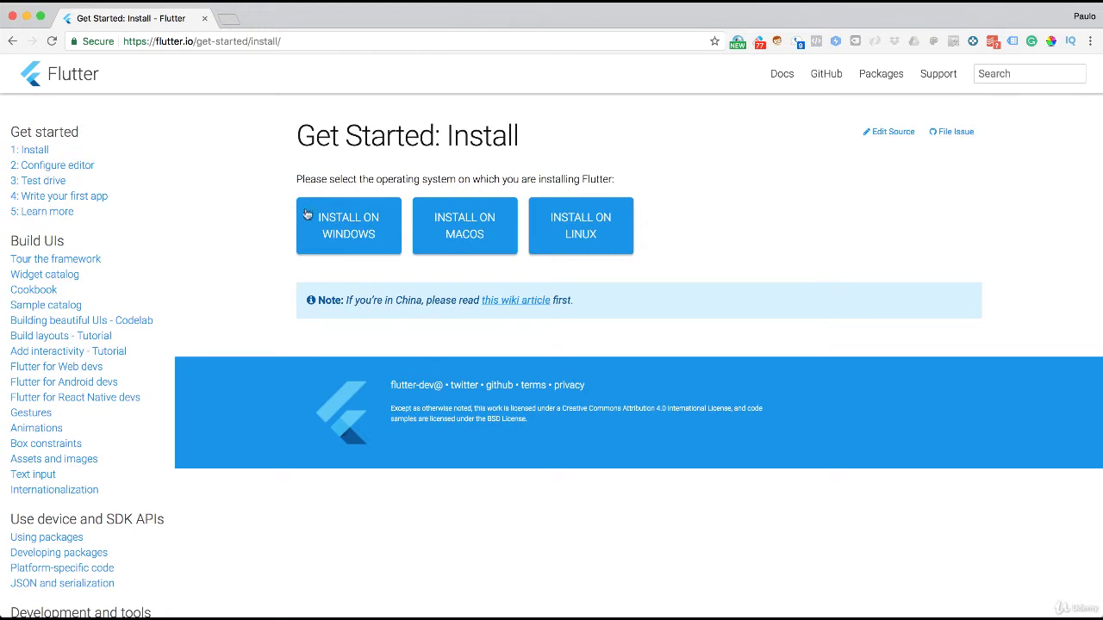
left_click(350, 231)
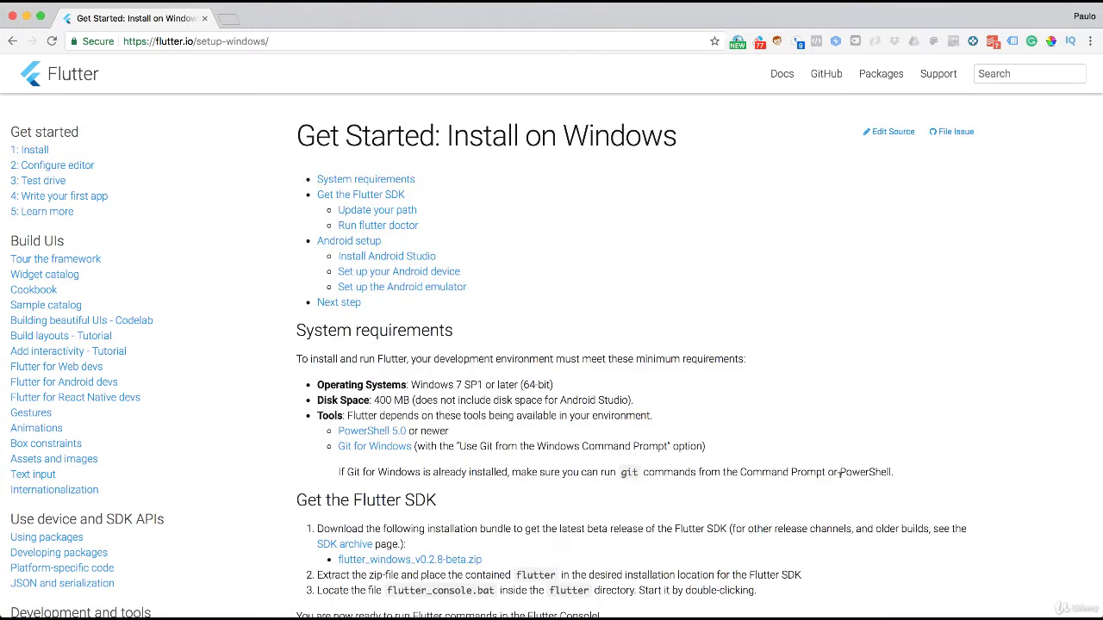
- Examine the Windows system requirements for operating system, disk space and tools
scroll(840, 472, "down", 1)
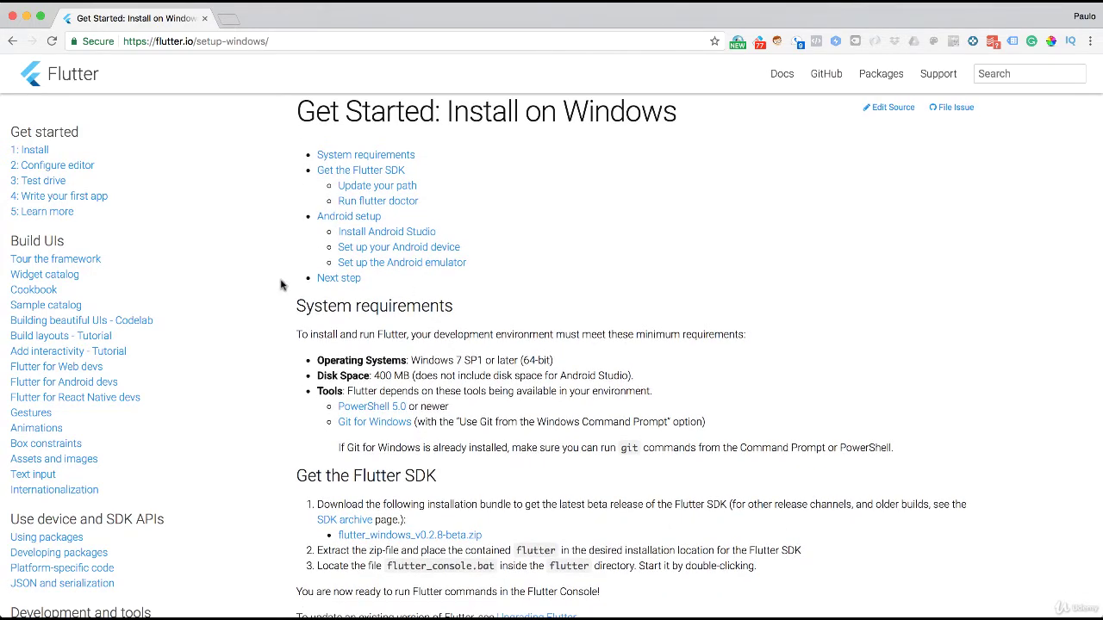
double_click(402, 305)
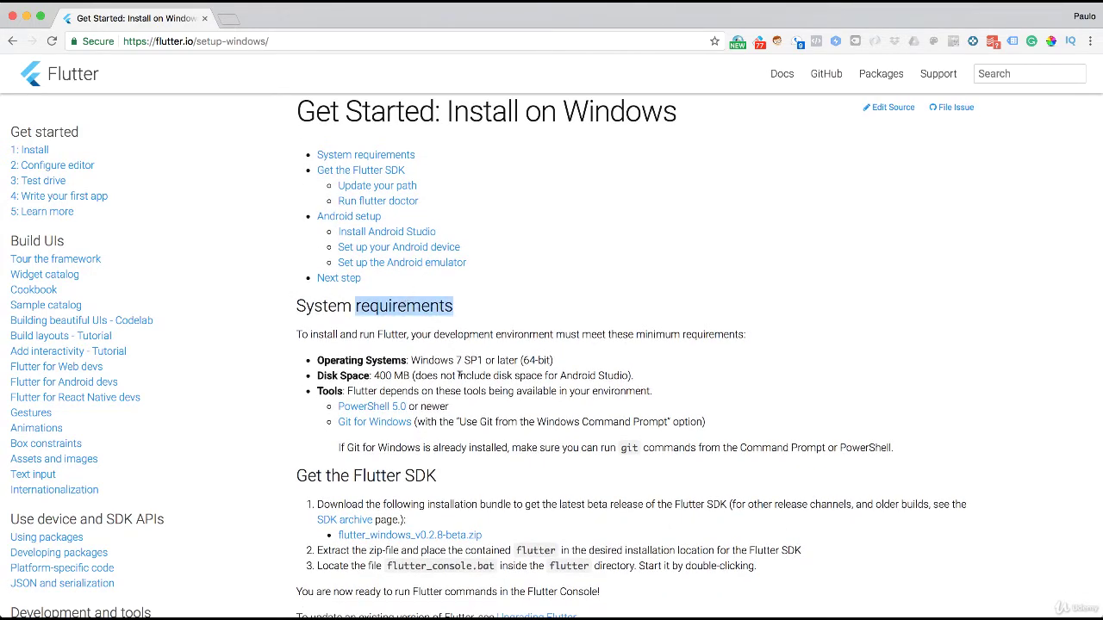
double_click(390, 358)
double_click(435, 360)
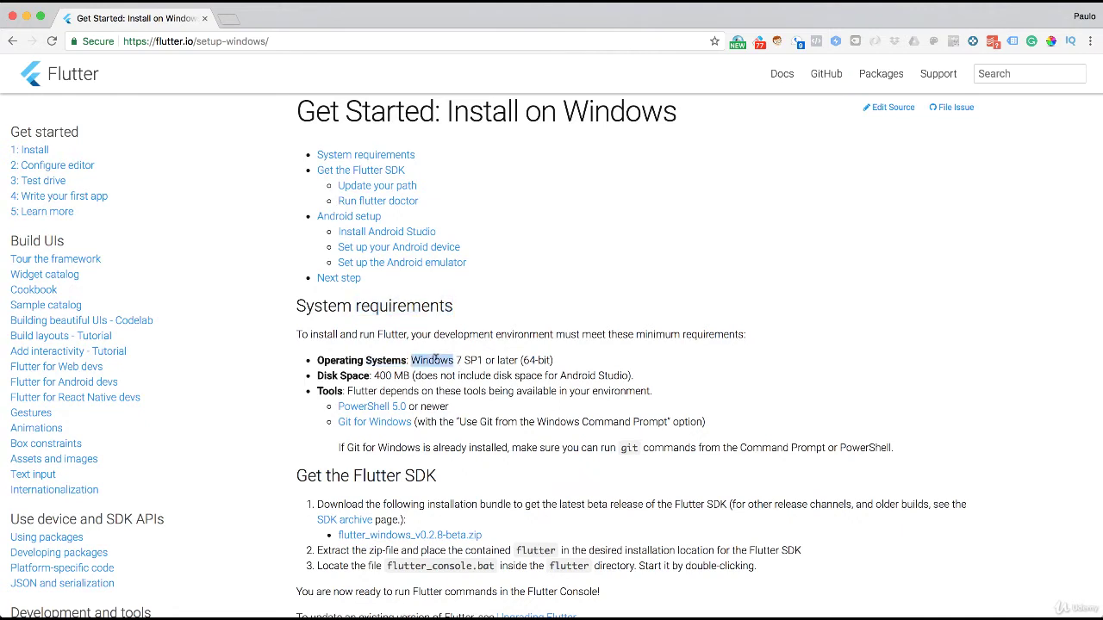
double_click(507, 360)
left_click(532, 360)
triple_click(535, 360)
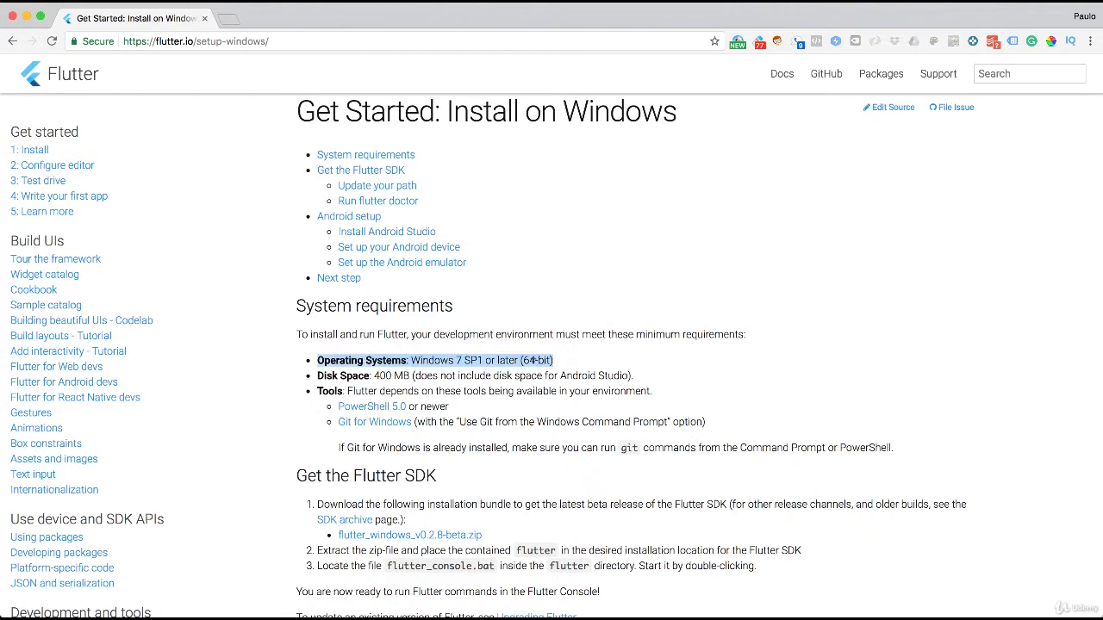
double_click(530, 360)
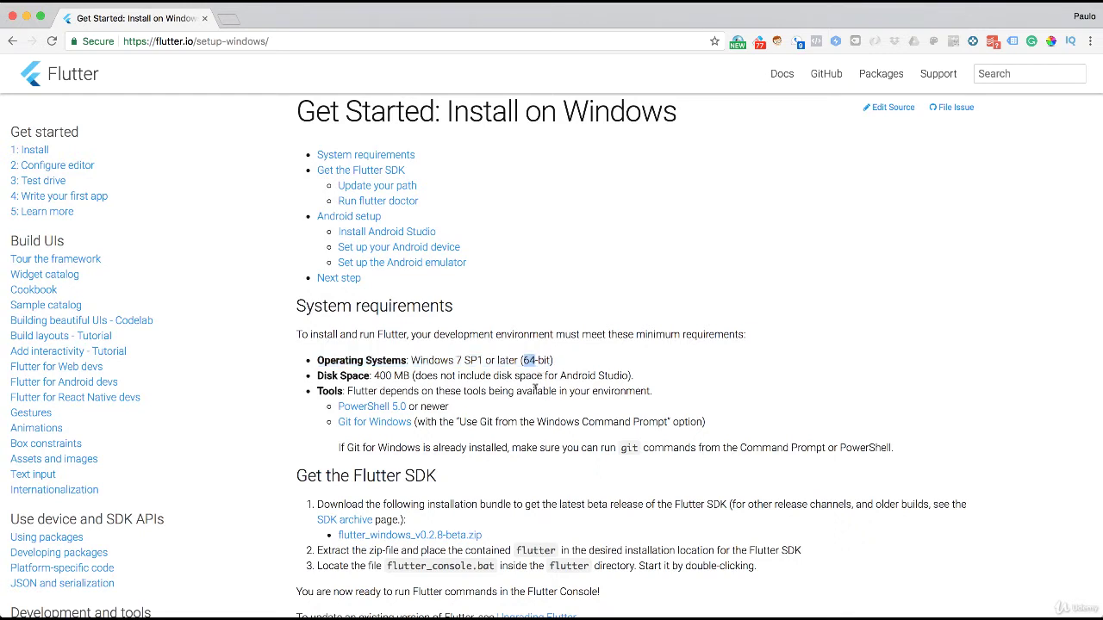
double_click(354, 376)
left_click(405, 371)
double_click(381, 376)
double_click(329, 391)
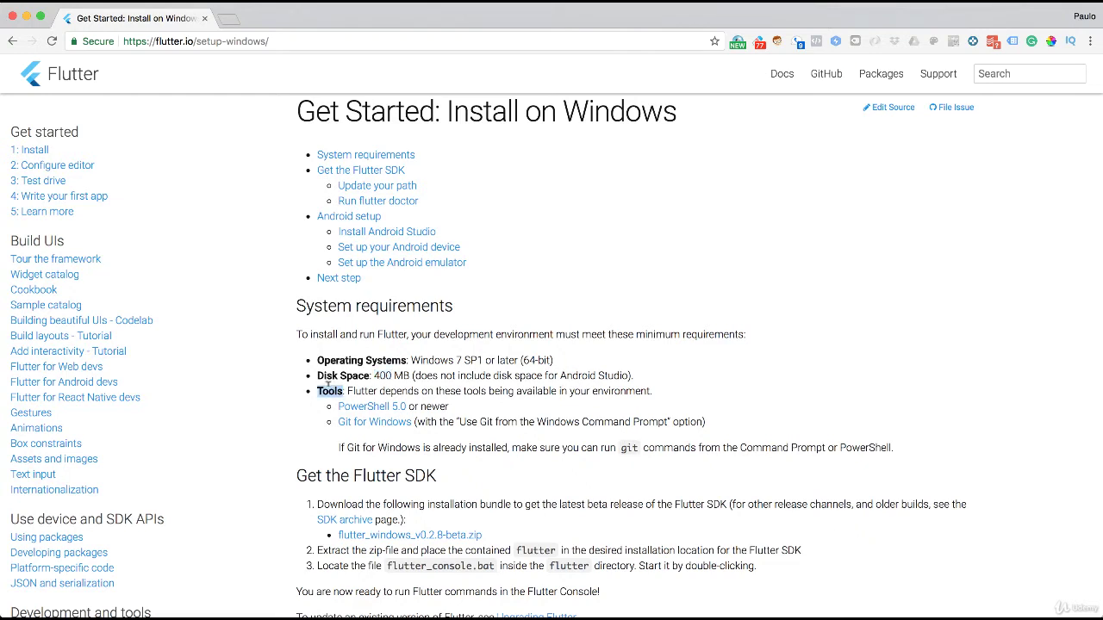
- Open the Git for Windows download page in a separate browser tab and switch to it
right_click(376, 428)
left_click(402, 434)
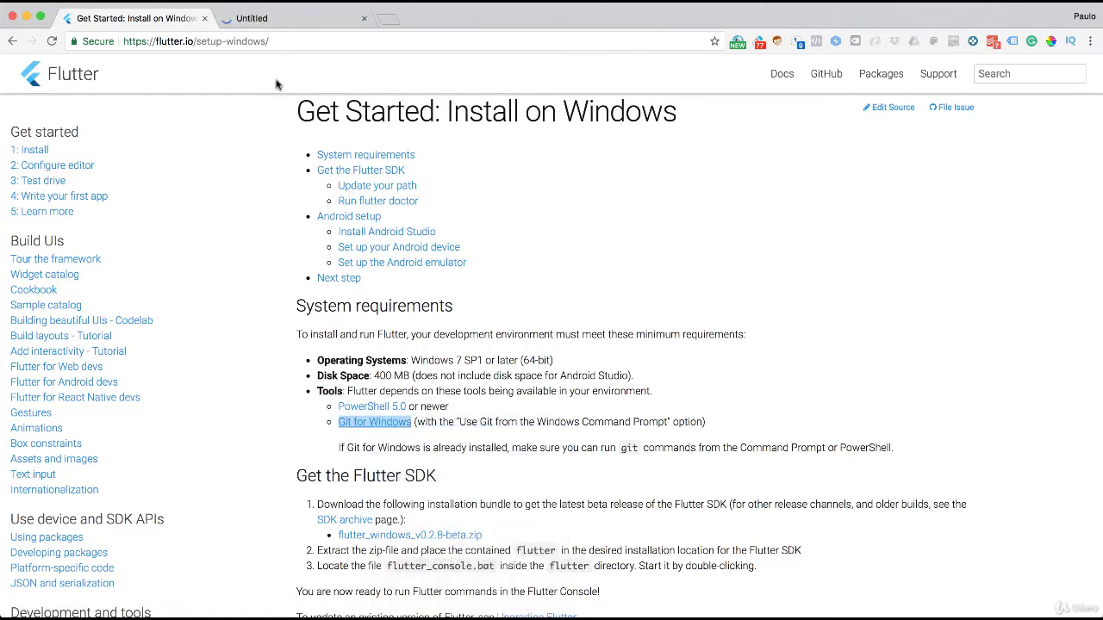
left_click(271, 20)
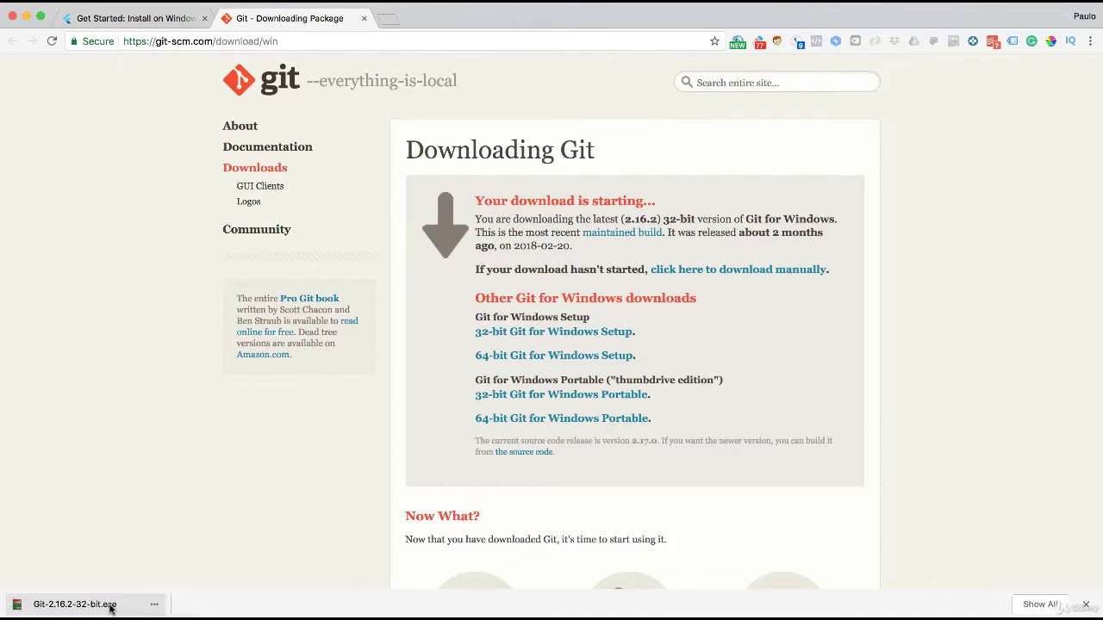
- Return to the Flutter Windows guide and read the note on running git commands from the Command Prompt or PowerShell
left_click(170, 17)
double_click(561, 421)
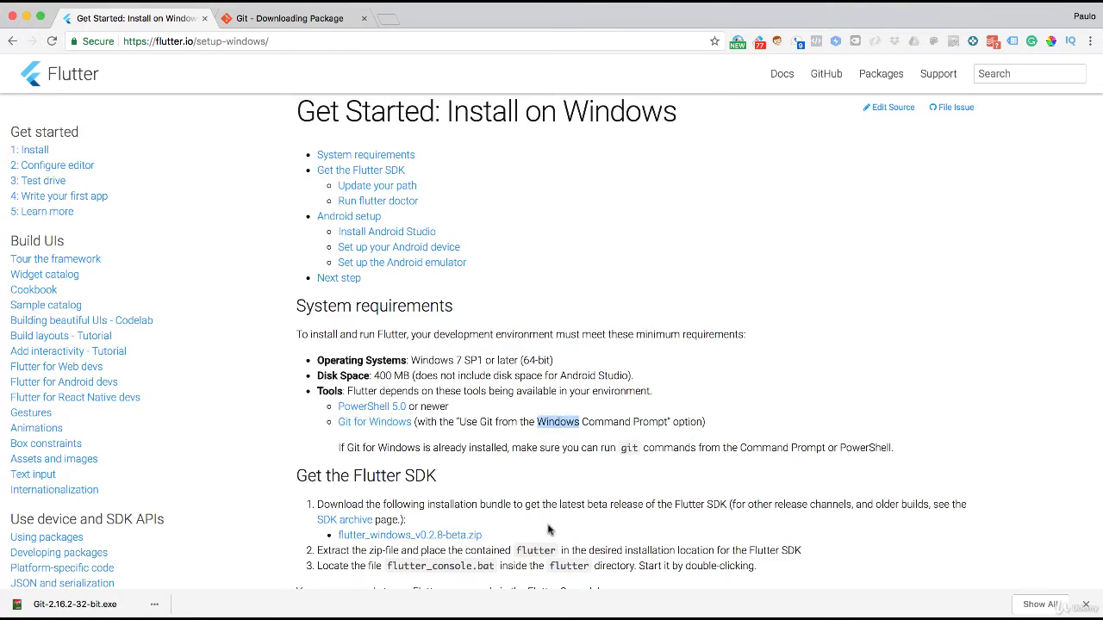
left_click(467, 448)
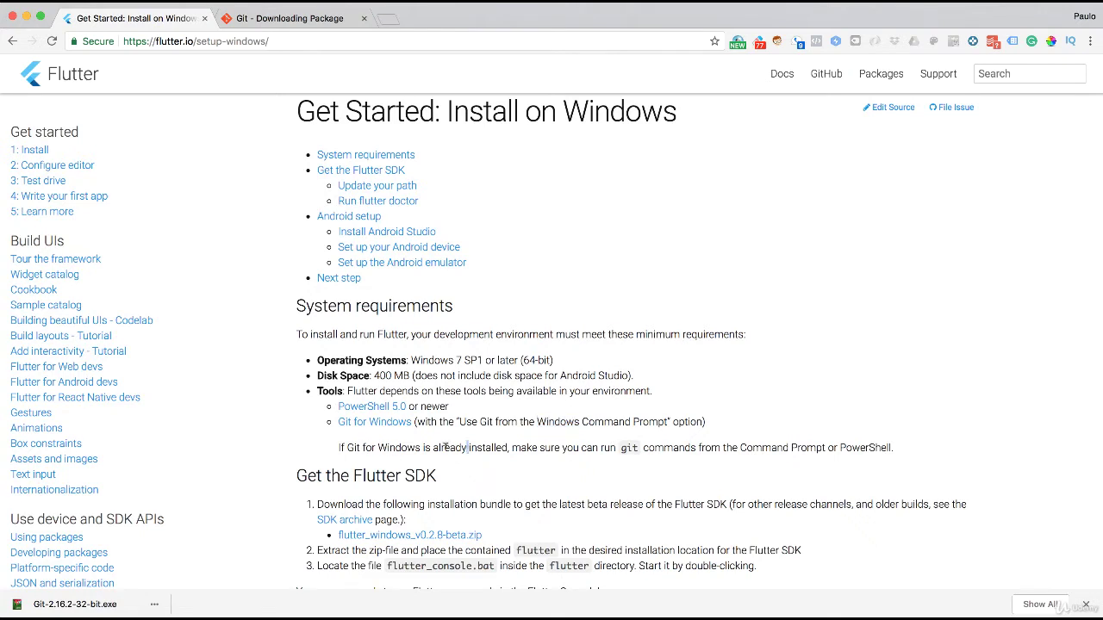
triple_click(576, 445)
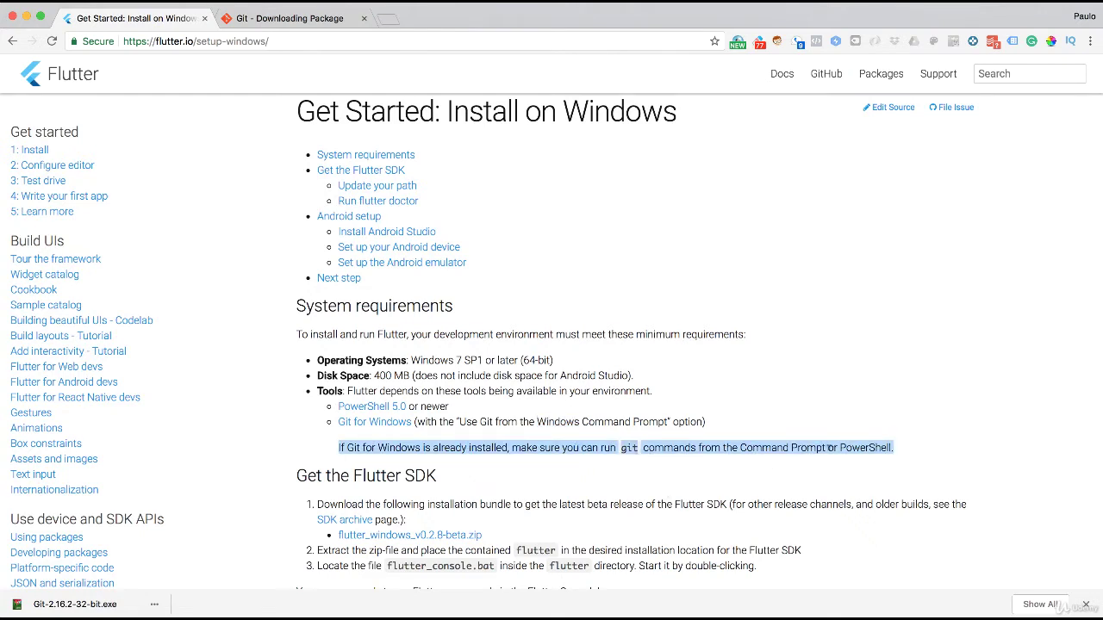
left_click(862, 448)
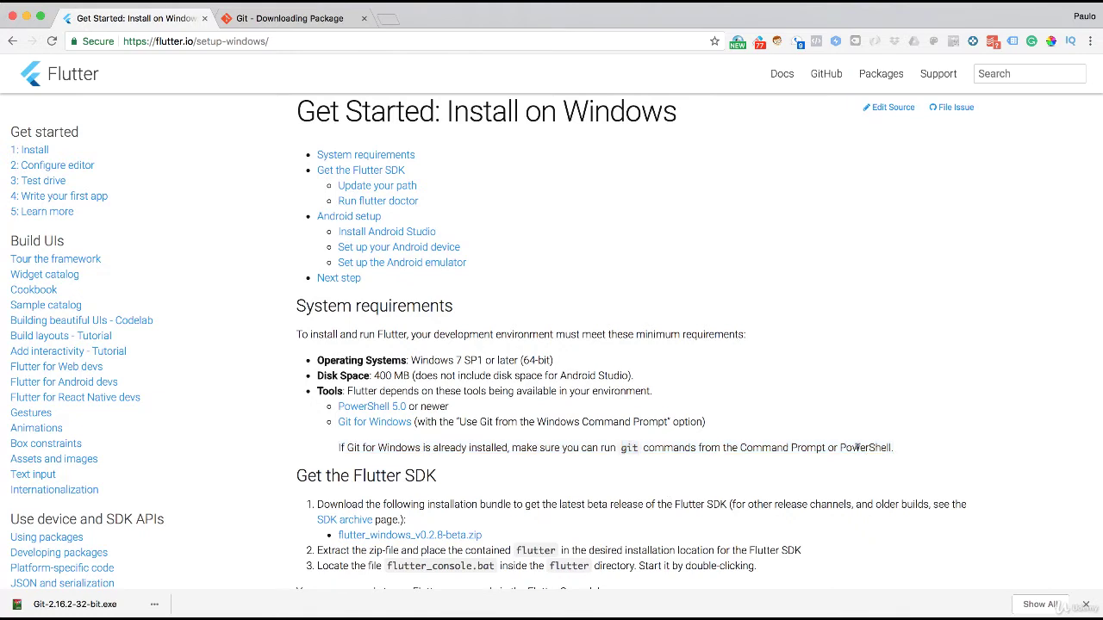
double_click(857, 449)
double_click(808, 448)
double_click(807, 448)
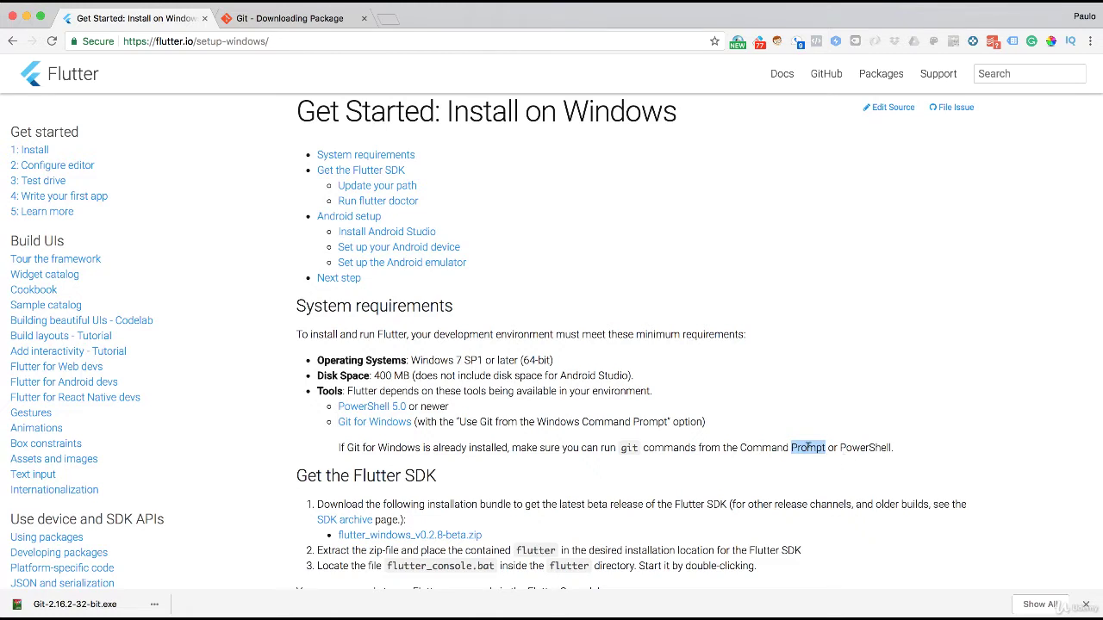
double_click(758, 447)
double_click(806, 448)
double_click(627, 448)
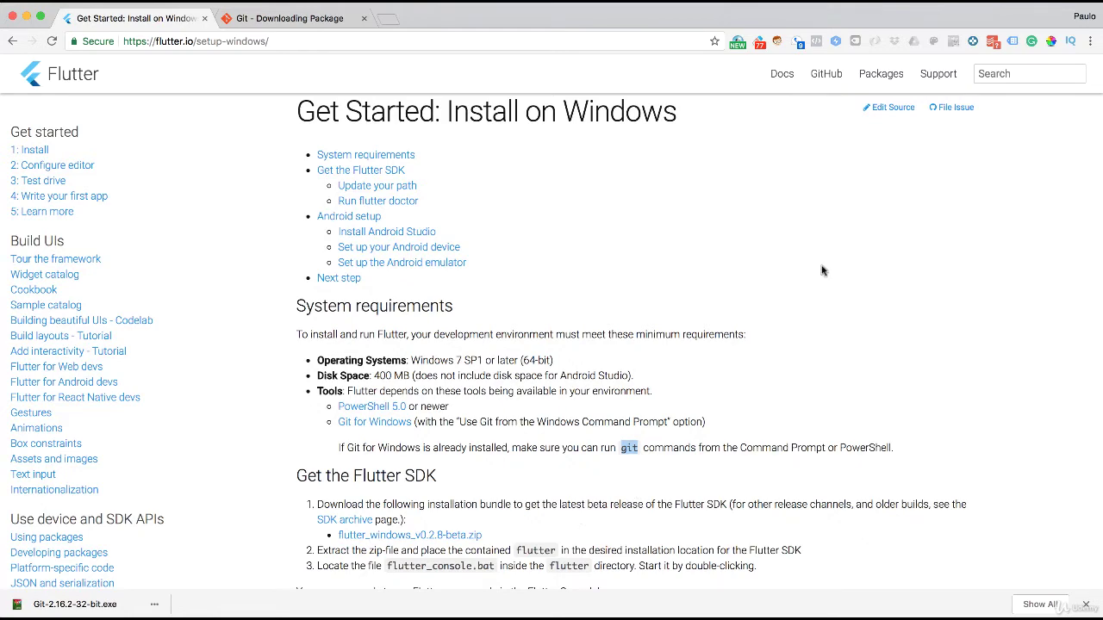
- Read the "Get the Flutter SDK" instructions on downloading the bundle, extracting the zip file and locating flutter_console.bat
scroll(345, 269, "down", 5)
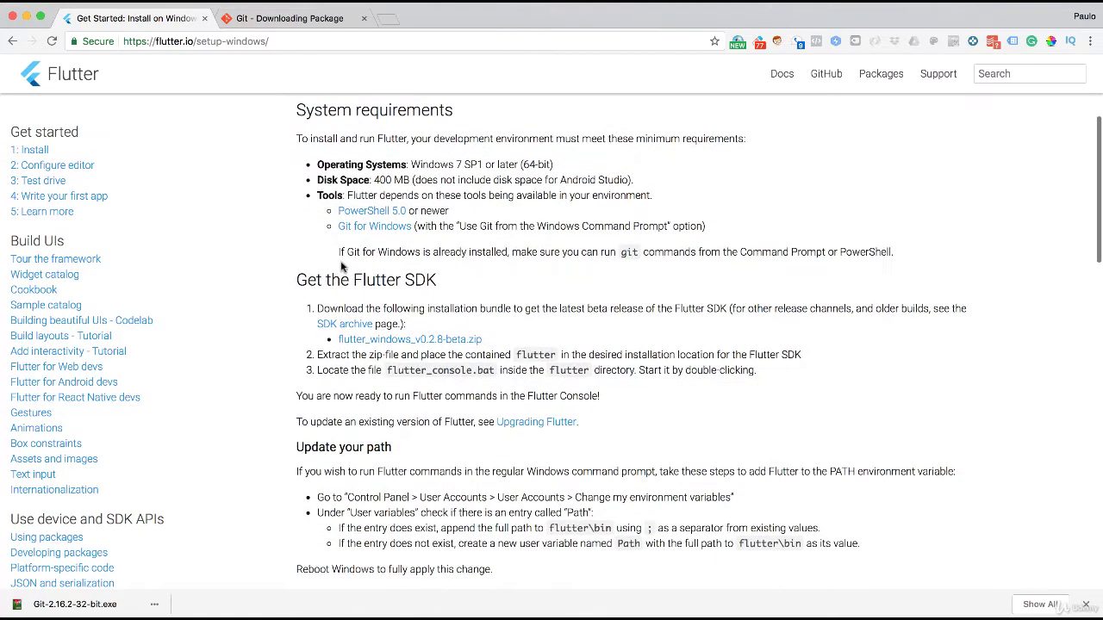
double_click(308, 279)
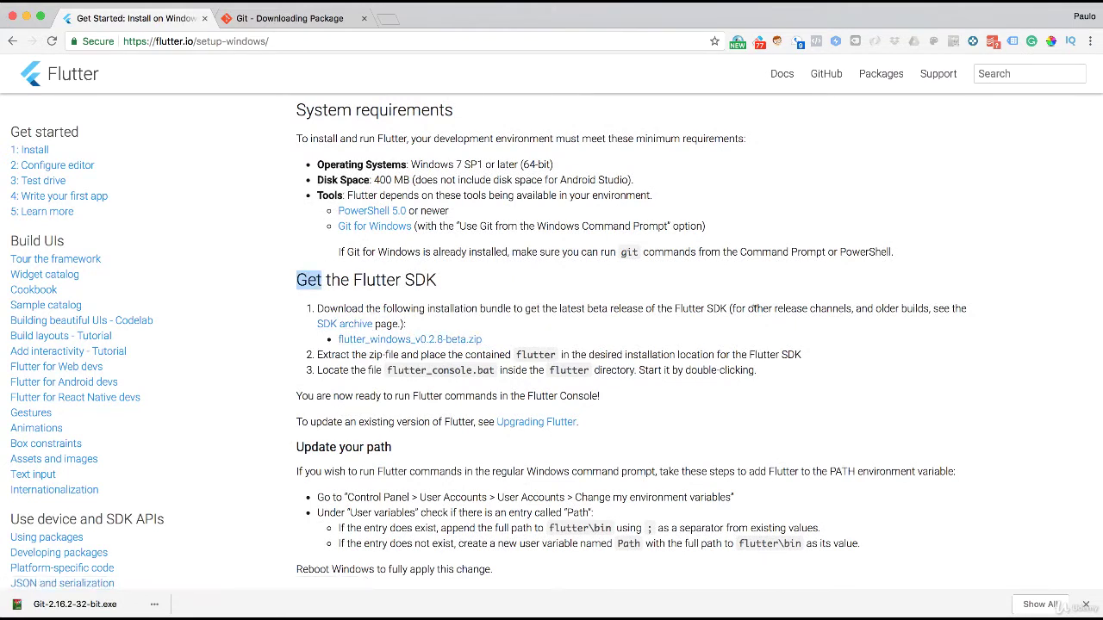
double_click(758, 308)
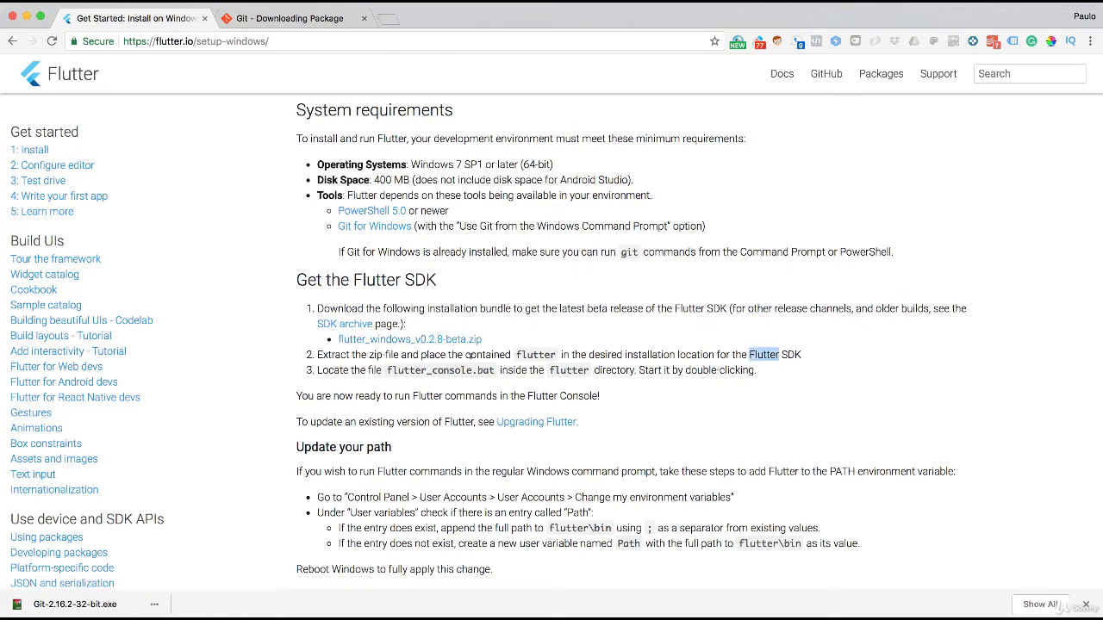
double_click(495, 354)
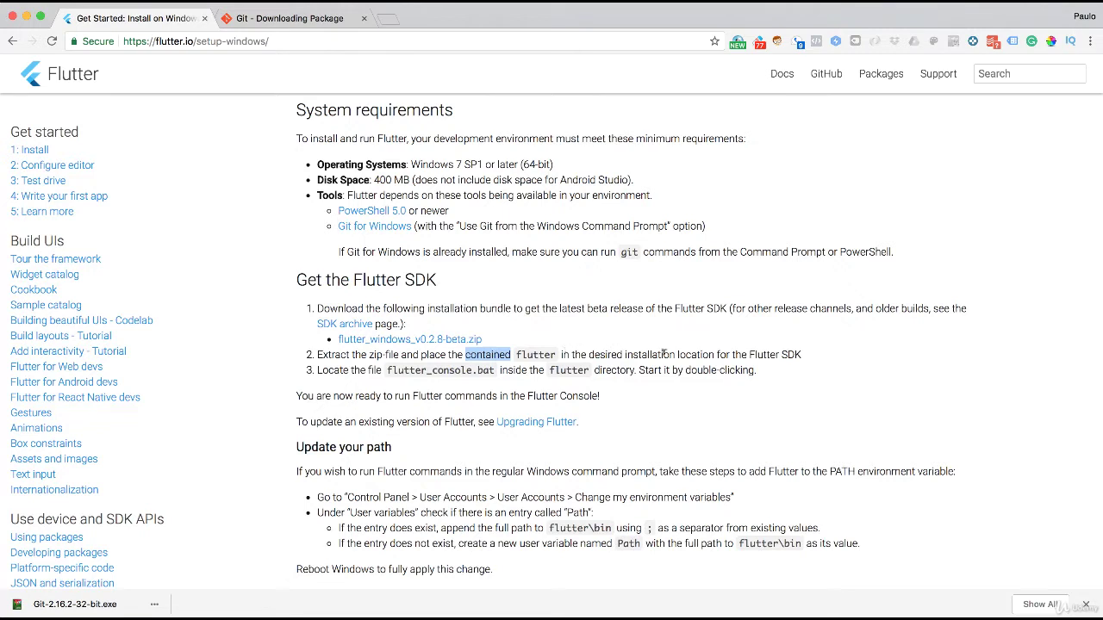
triple_click(785, 354)
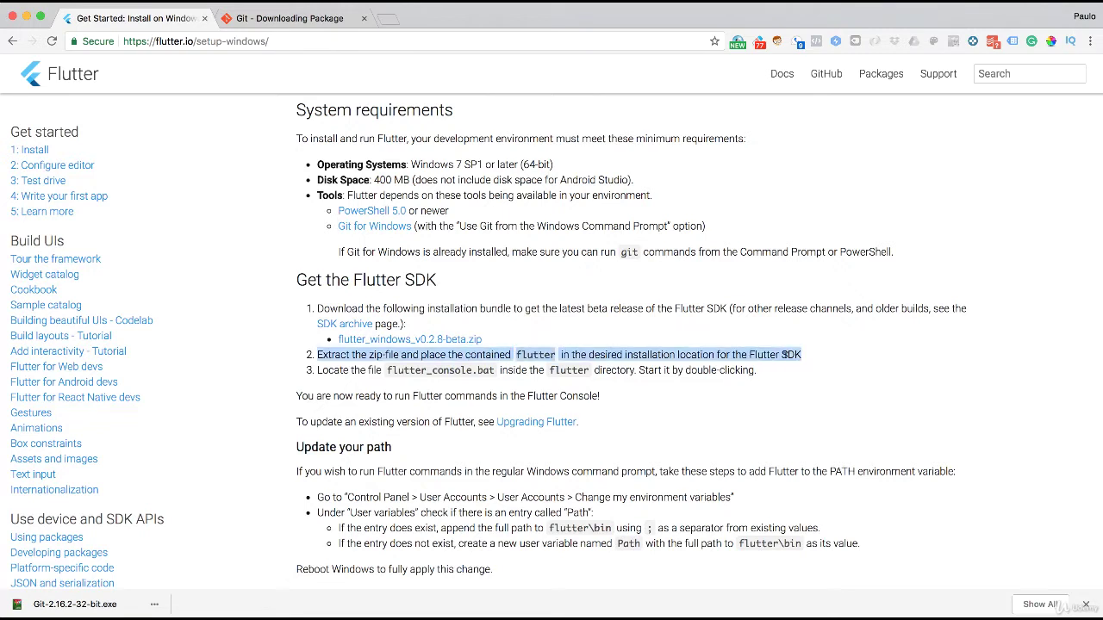
double_click(550, 354)
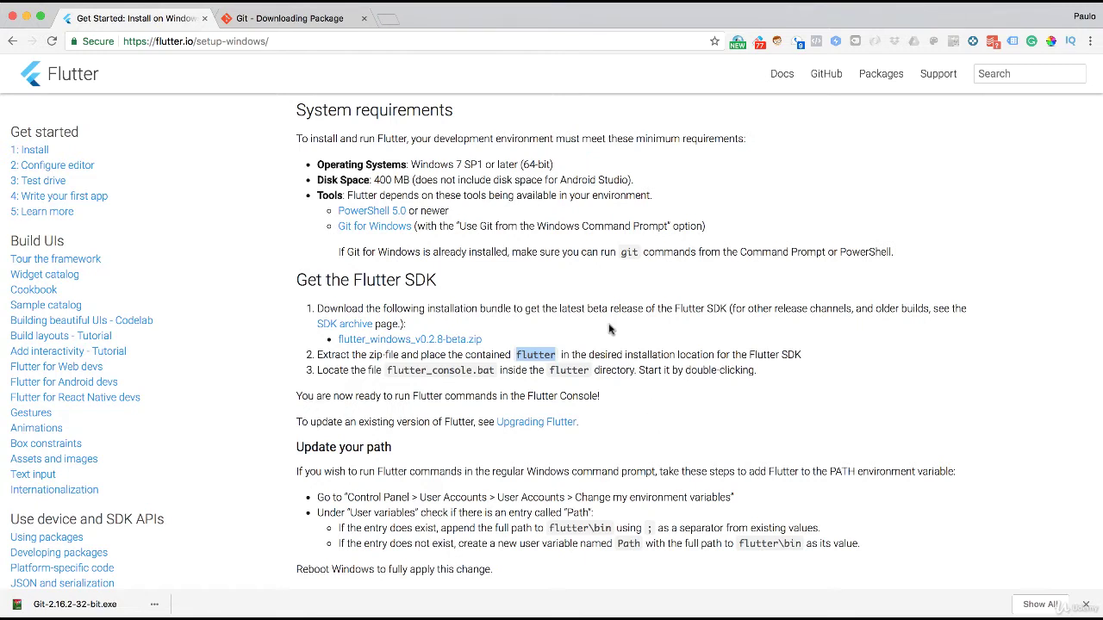
double_click(642, 352)
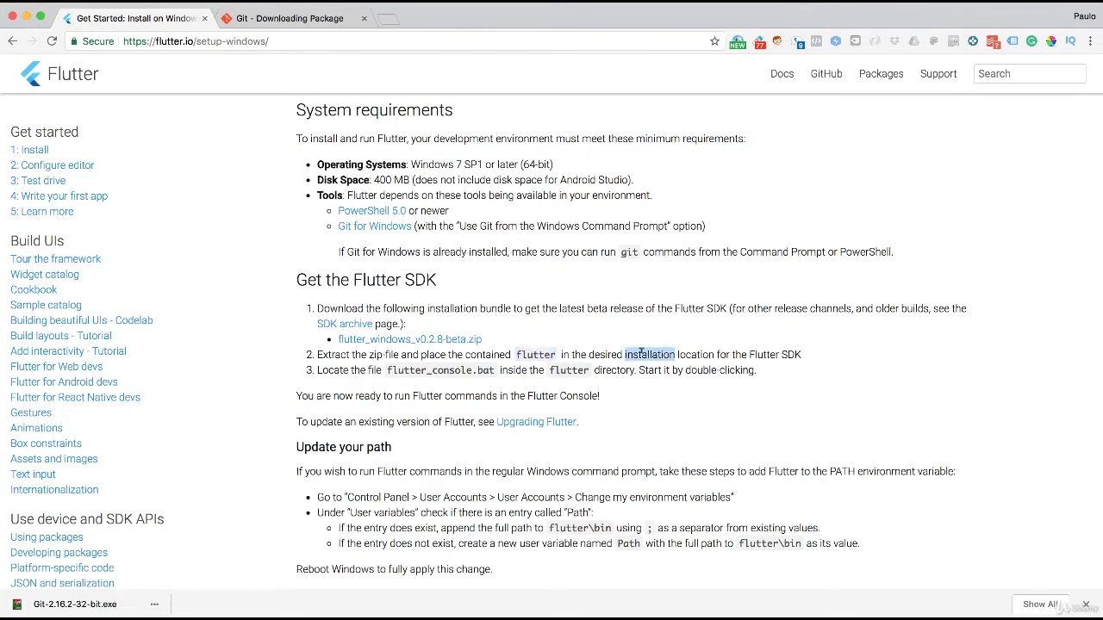
double_click(531, 354)
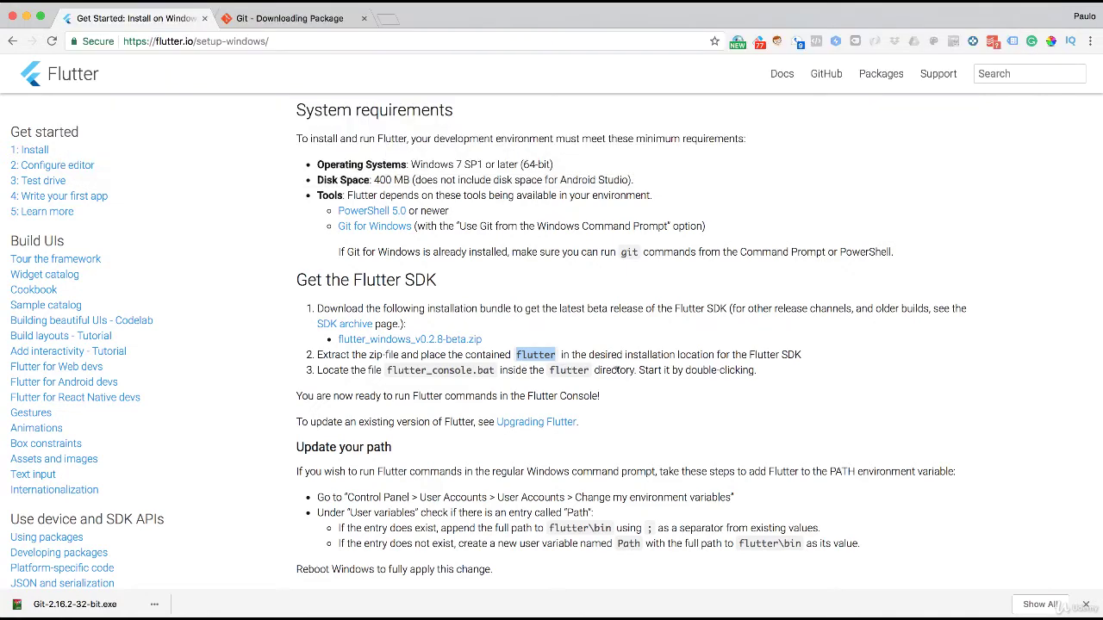
left_click(617, 369)
- Read the "Update your path" instructions on adding flutter\bin to the user's Path environment variable
scroll(541, 384, "down", 1)
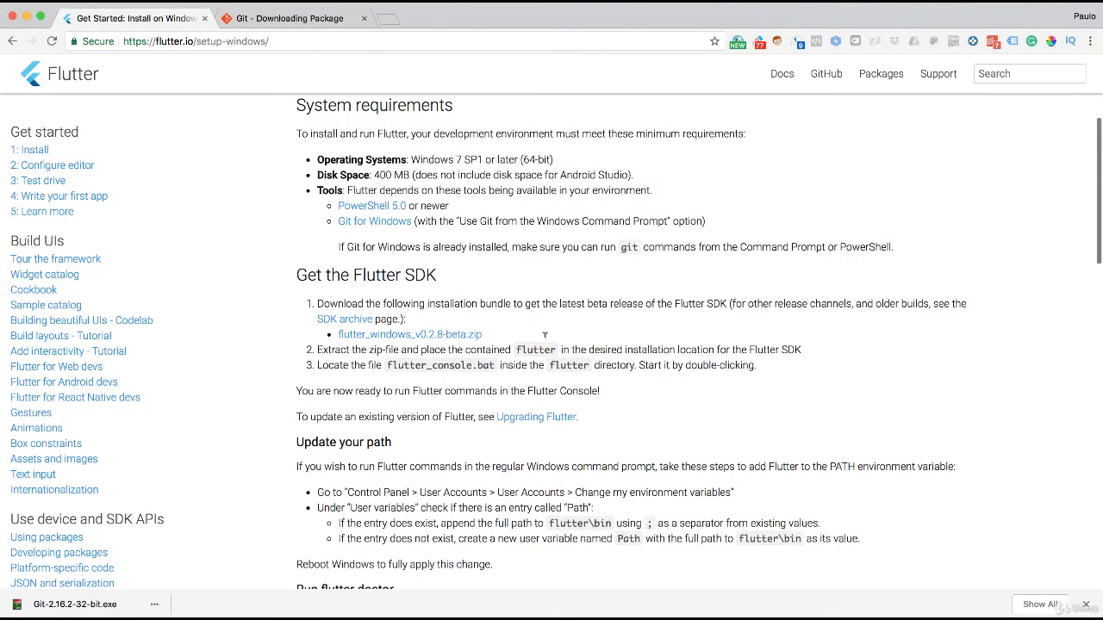
scroll(711, 406, "down", 1)
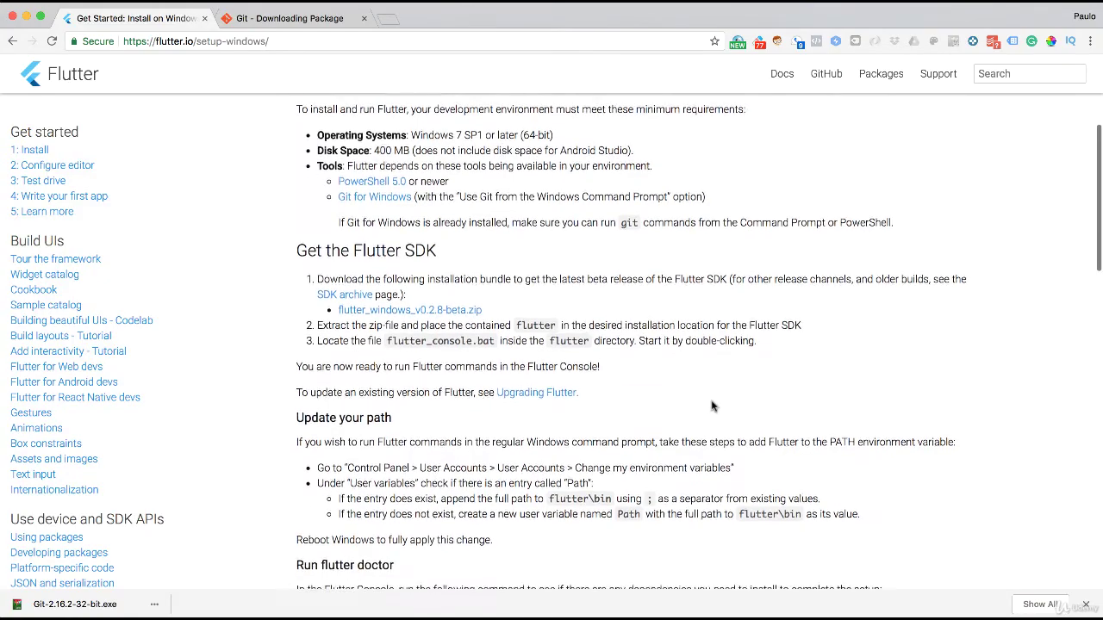
scroll(712, 406, "down", 5)
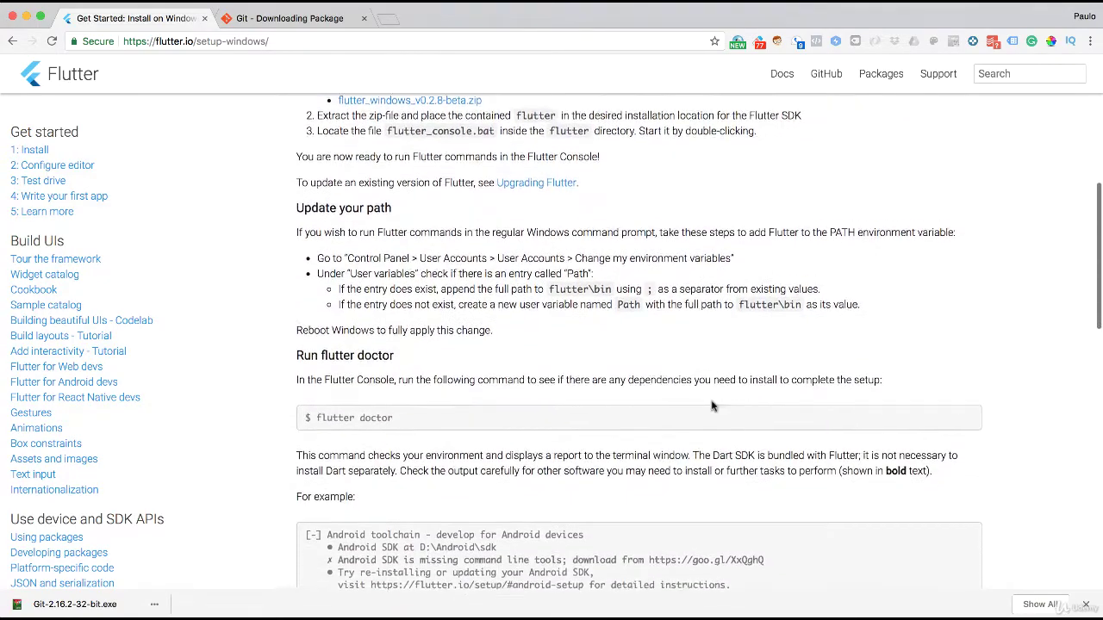
scroll(712, 406, "down", 2)
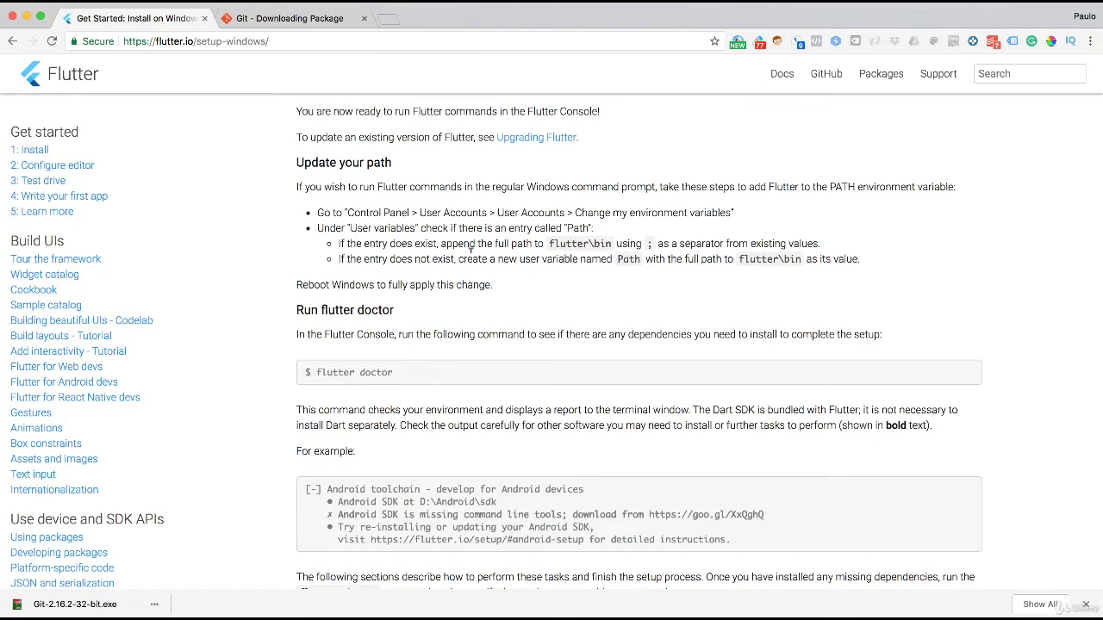
double_click(362, 212)
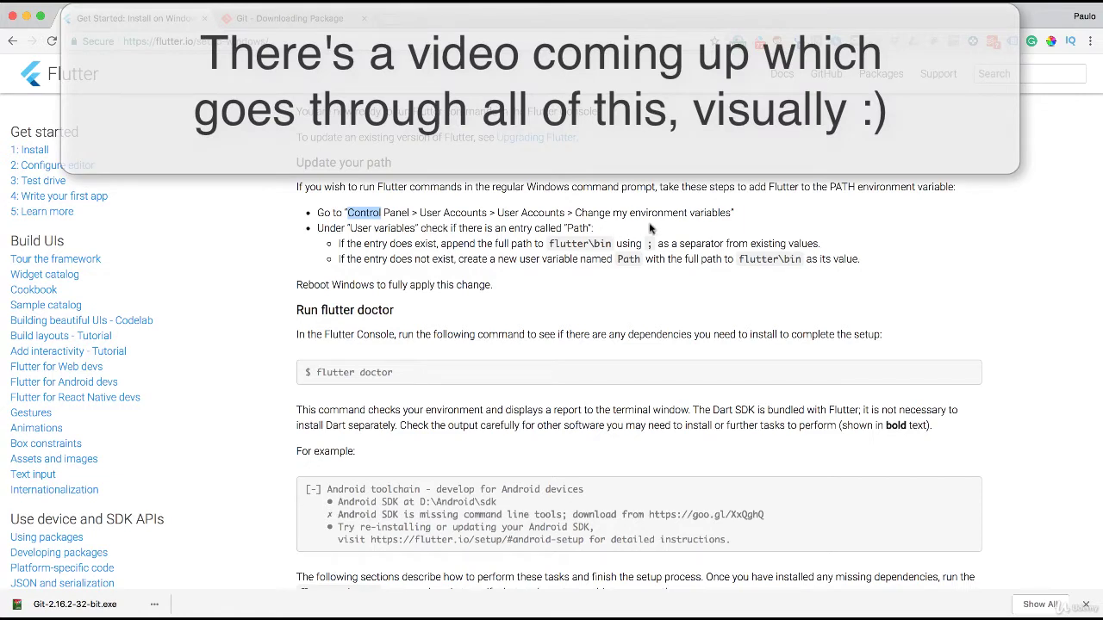
left_click(517, 259)
double_click(667, 275)
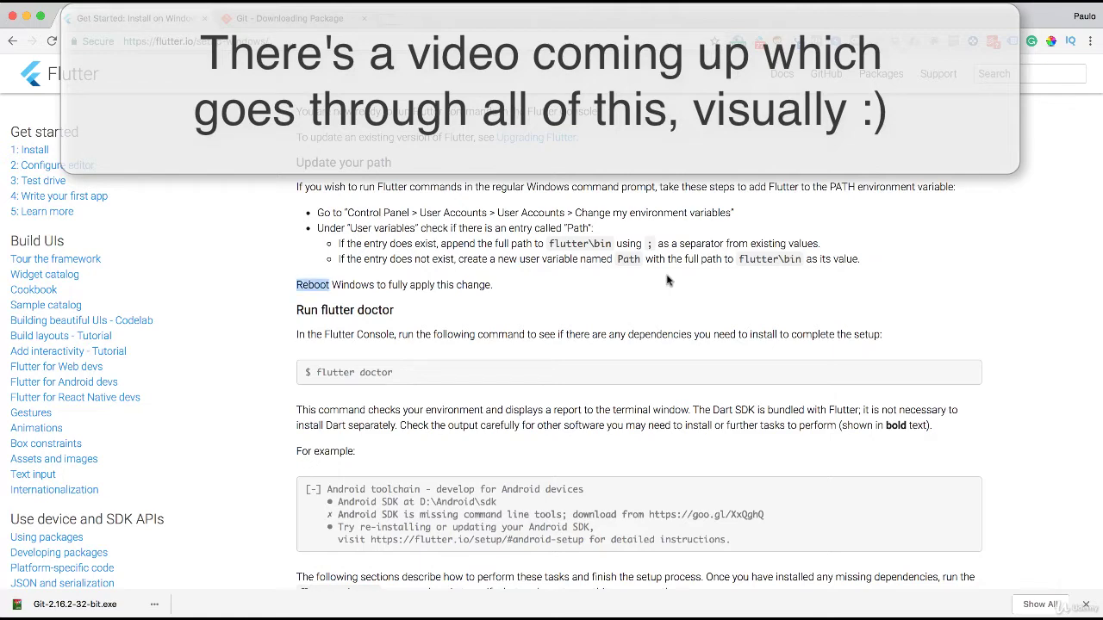
left_click(669, 259)
triple_click(669, 259)
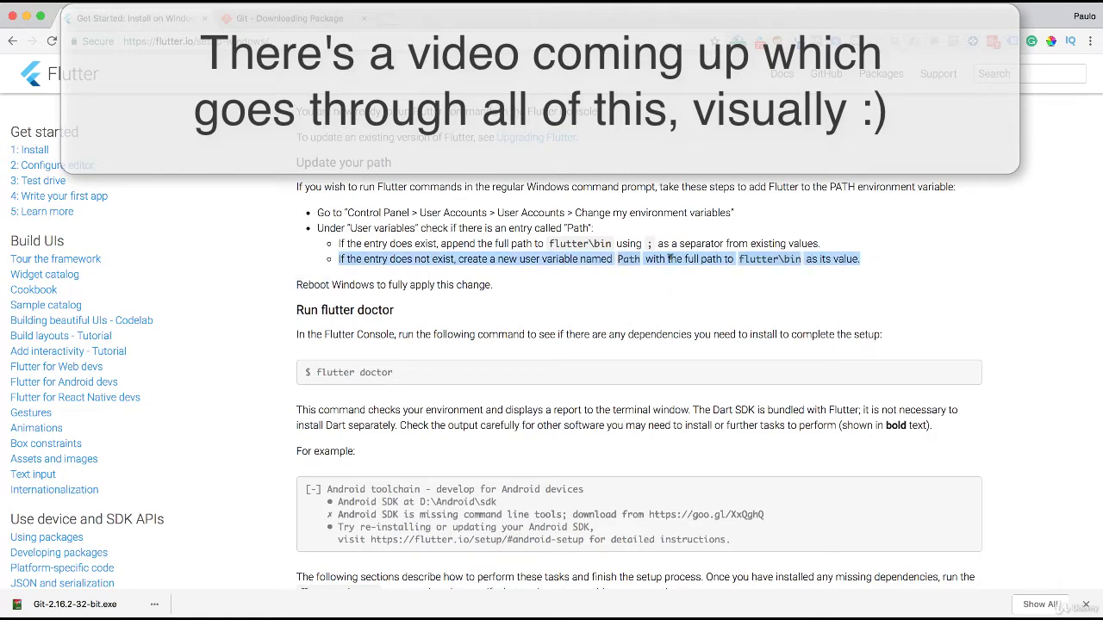
triple_click(555, 258)
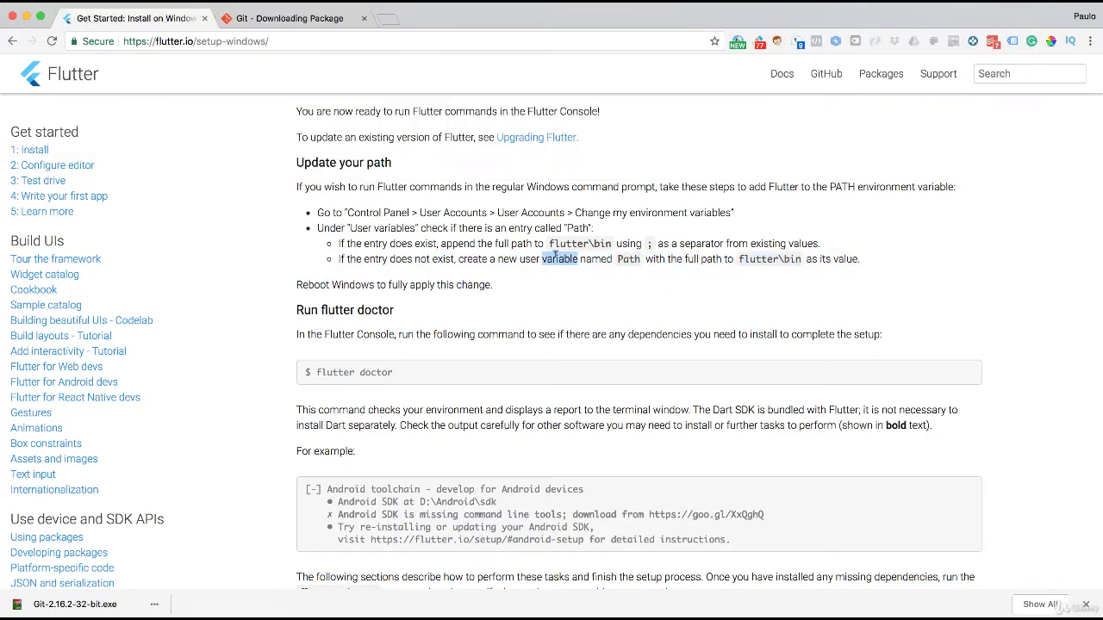
- Review the case where no Path entry exists and a new user variable named Path must hold the full path to flutter\bin
double_click(565, 258)
scroll(579, 329, "down", 1)
scroll(579, 329, "up", 2)
scroll(579, 330, "up", 2)
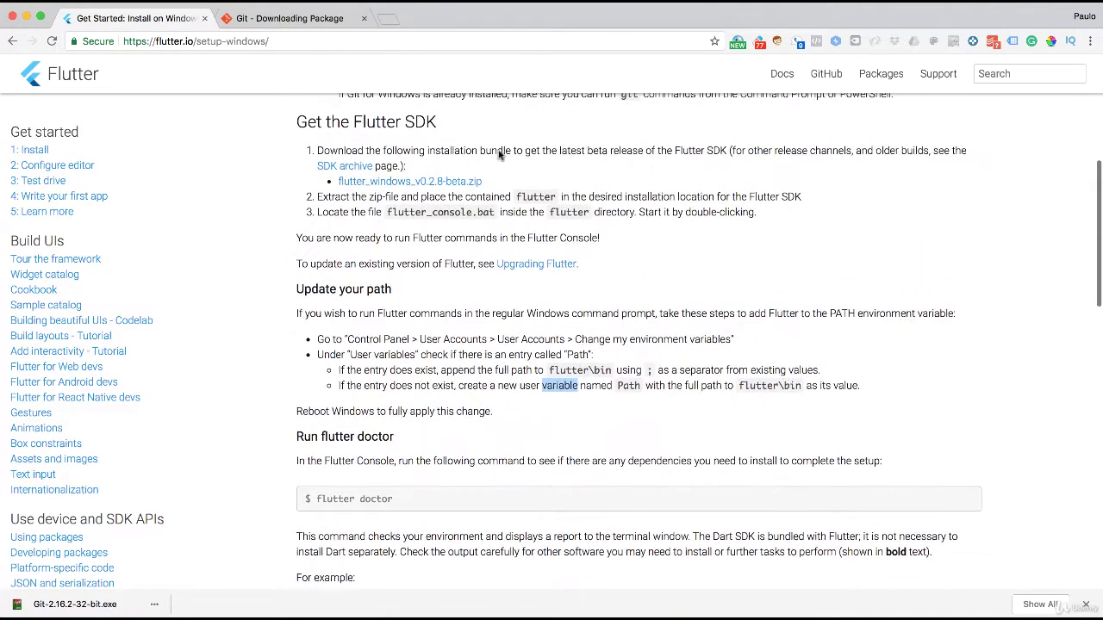
scroll(580, 329, "down", 2)
double_click(593, 308)
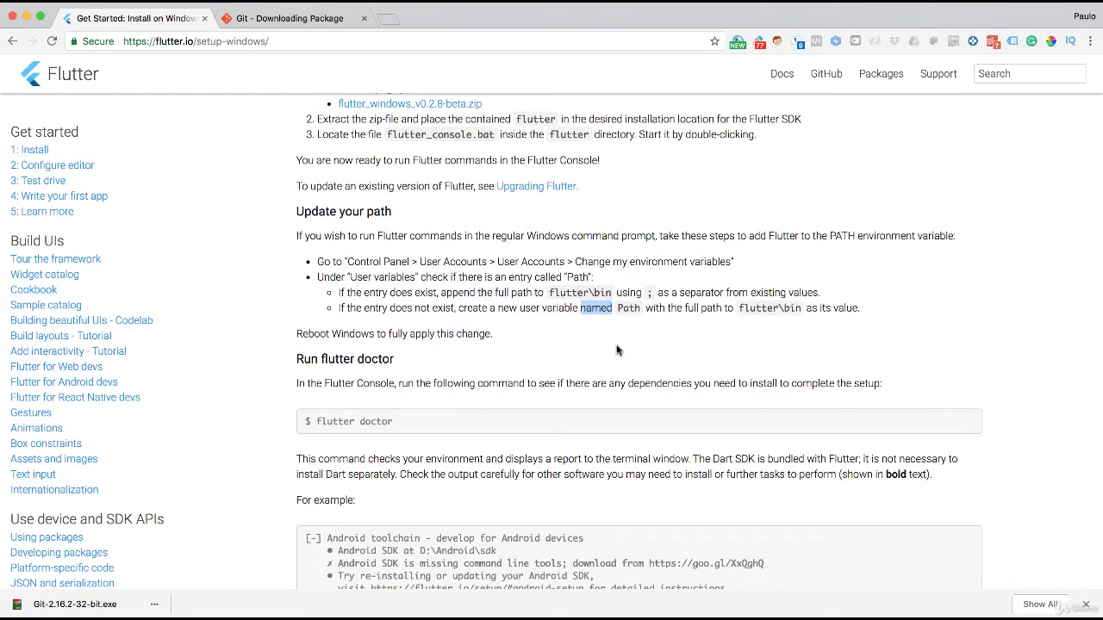
- Read the "Run flutter doctor" section, covering the flutter doctor command and its example Android toolchain report
scroll(617, 349, "down", 1)
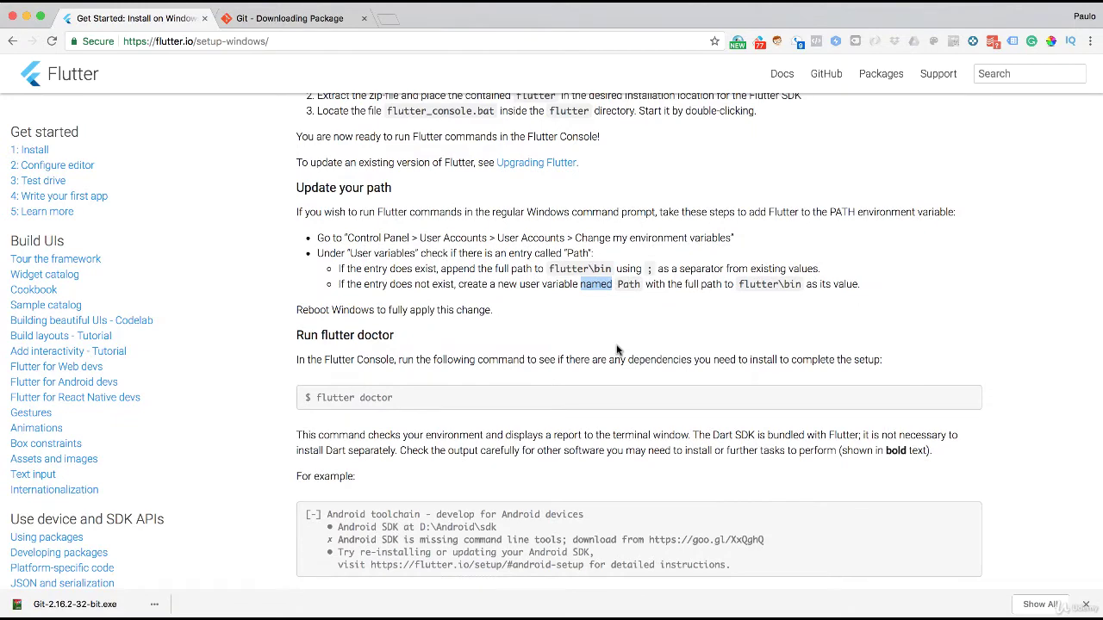
scroll(617, 349, "down", 1)
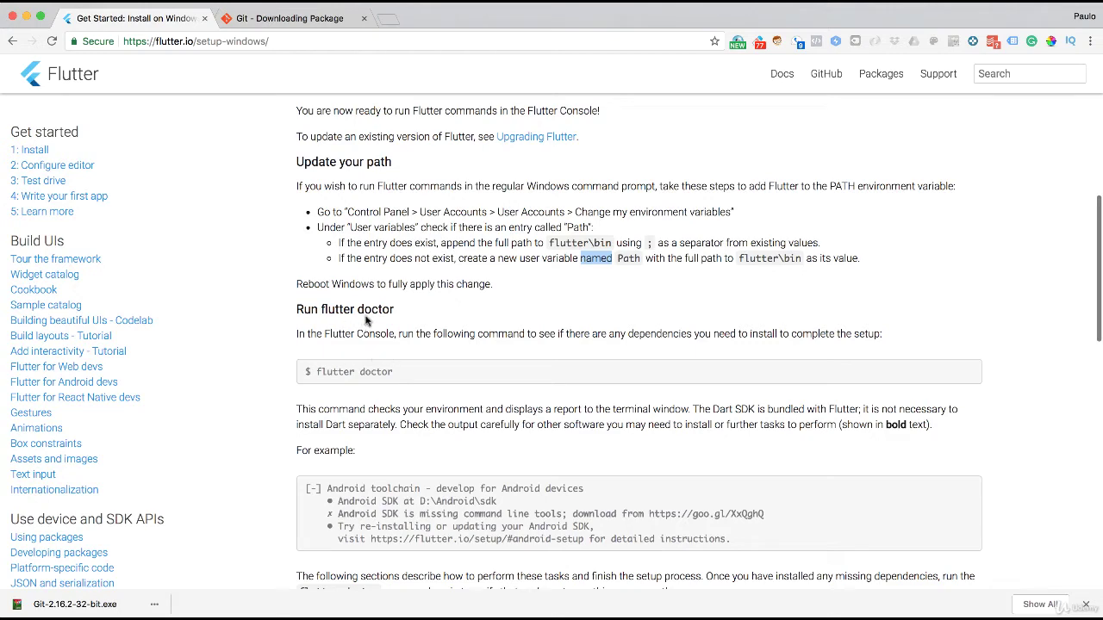
double_click(335, 371)
double_click(376, 371)
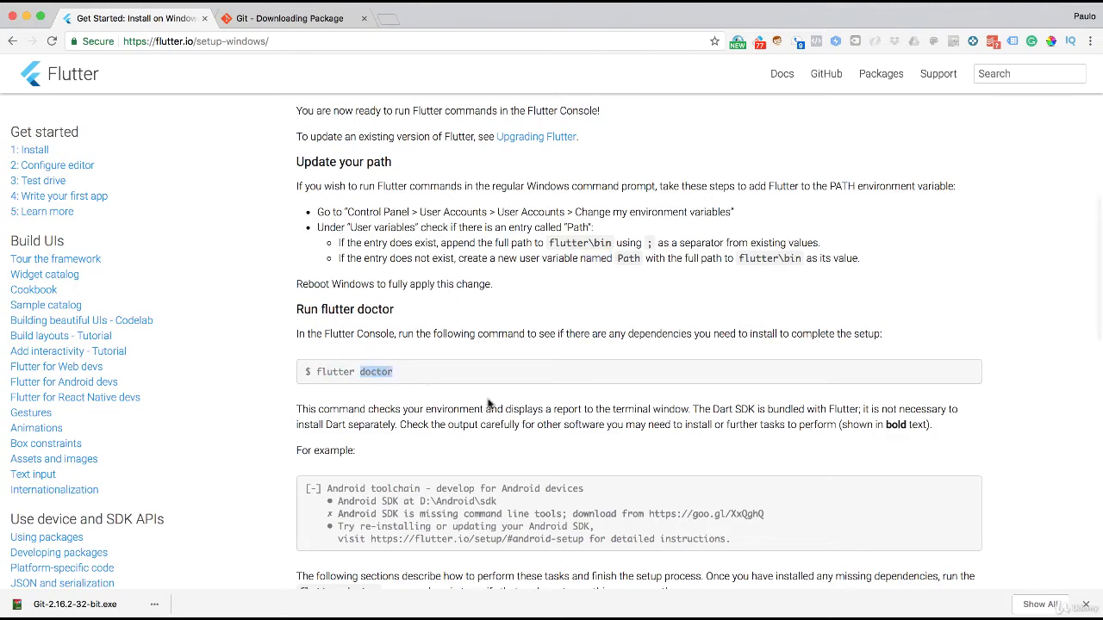
scroll(477, 455, "down", 1)
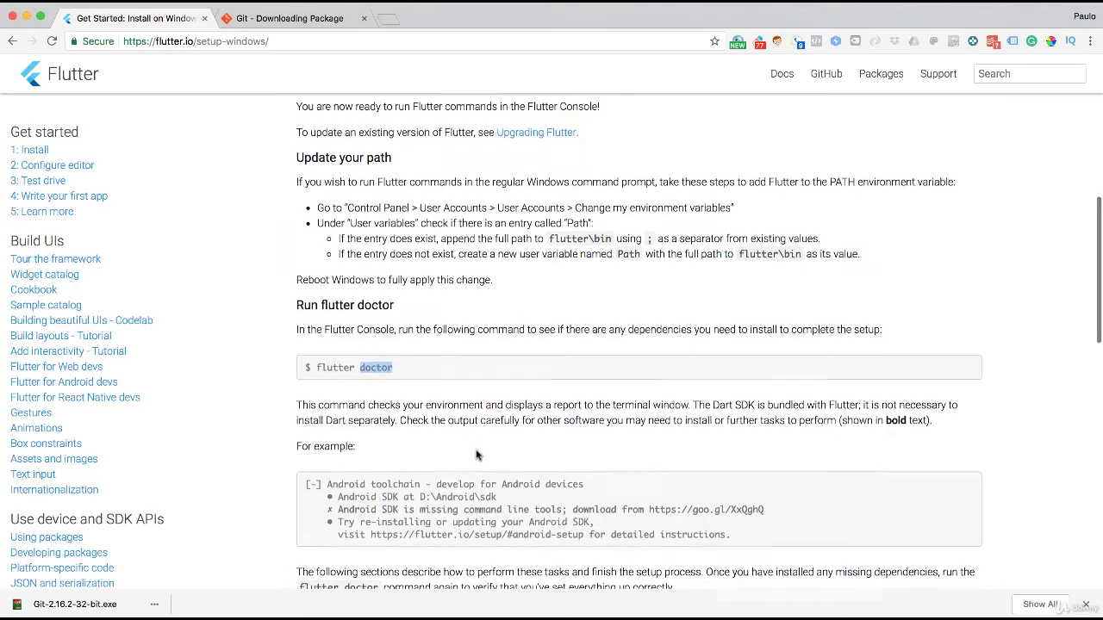
scroll(477, 455, "down", 5)
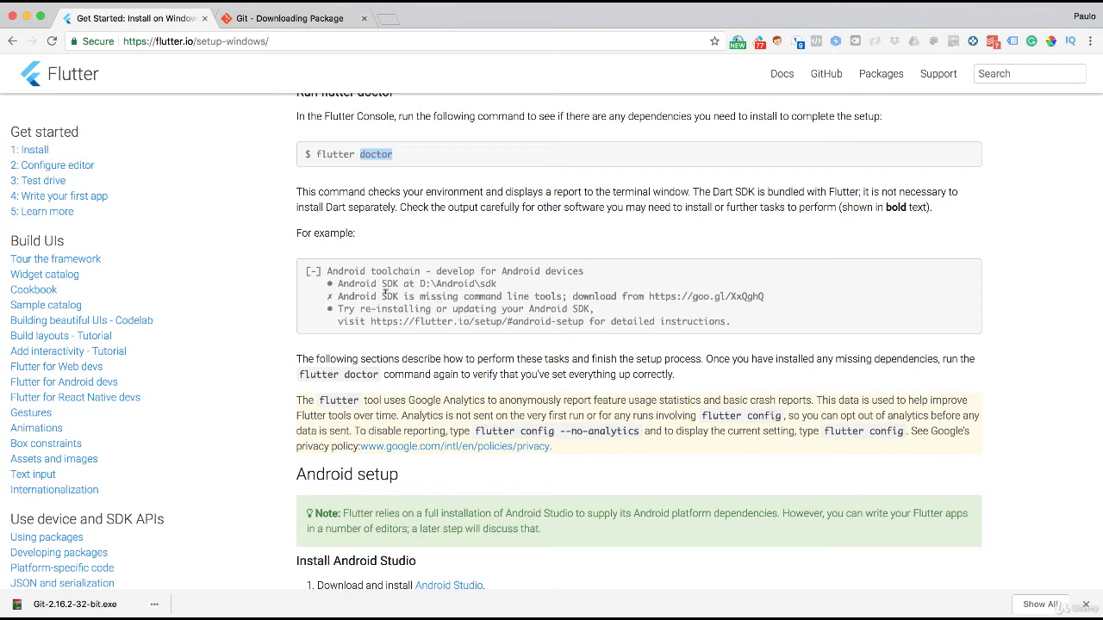
left_click_drag(505, 285, 511, 284)
triple_click(511, 284)
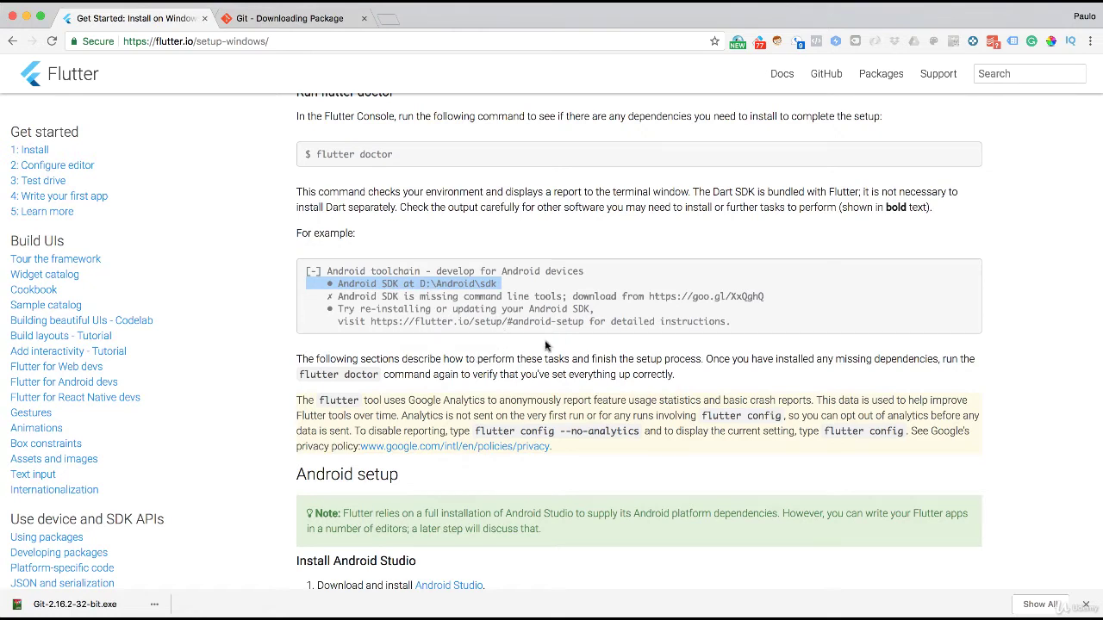
triple_click(601, 308)
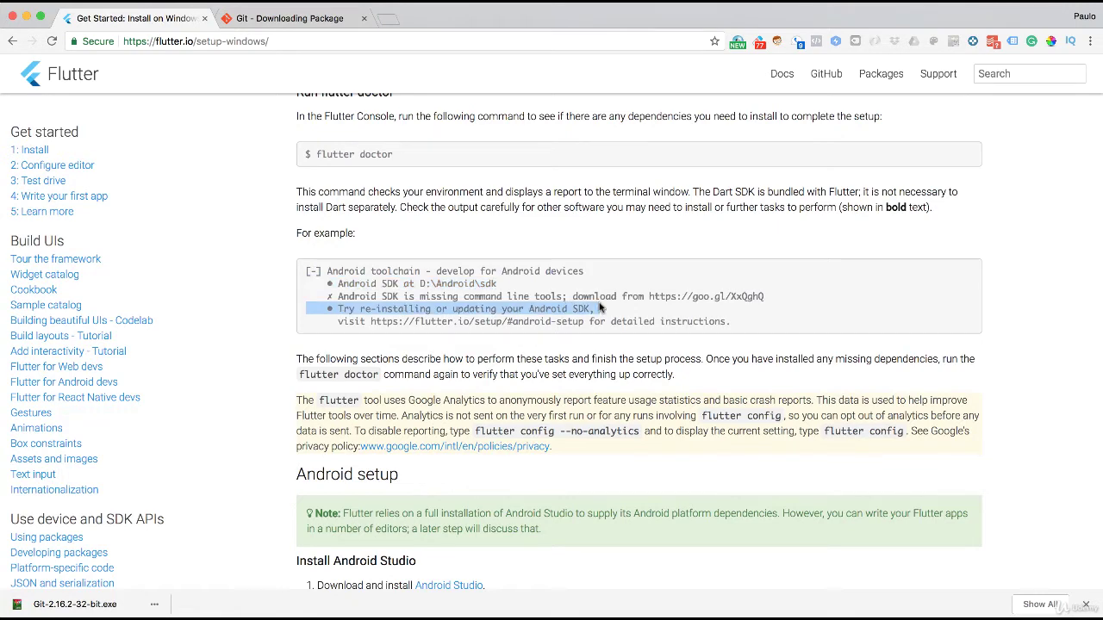
- Read the "Android setup" note on Flutter's need for a full Android Studio installation and the choice of editors
scroll(601, 308, "down", 5)
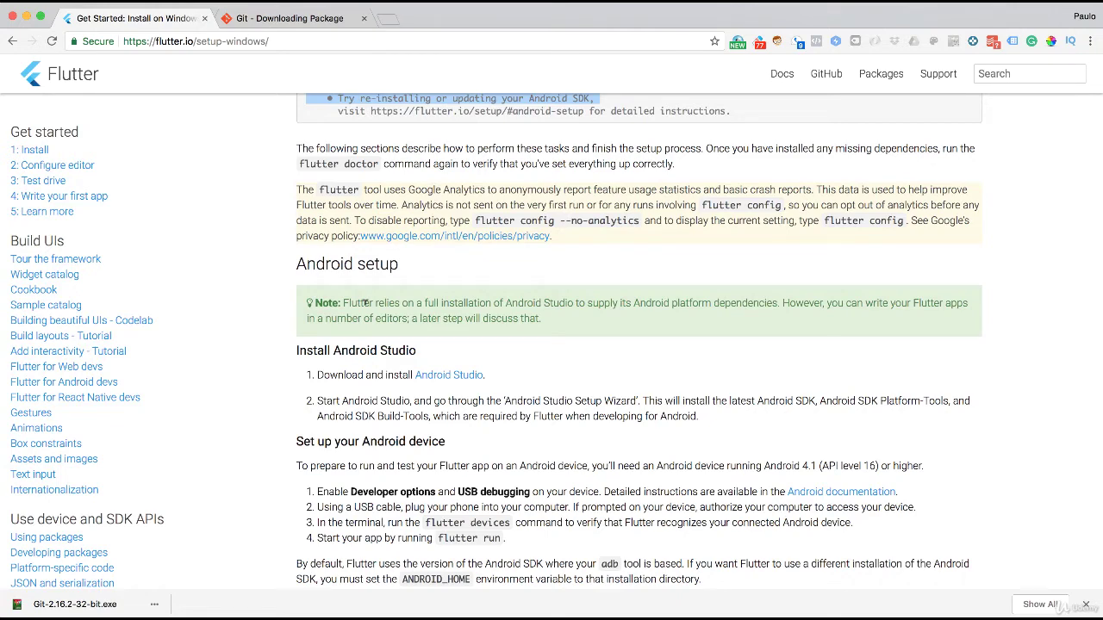
double_click(363, 302)
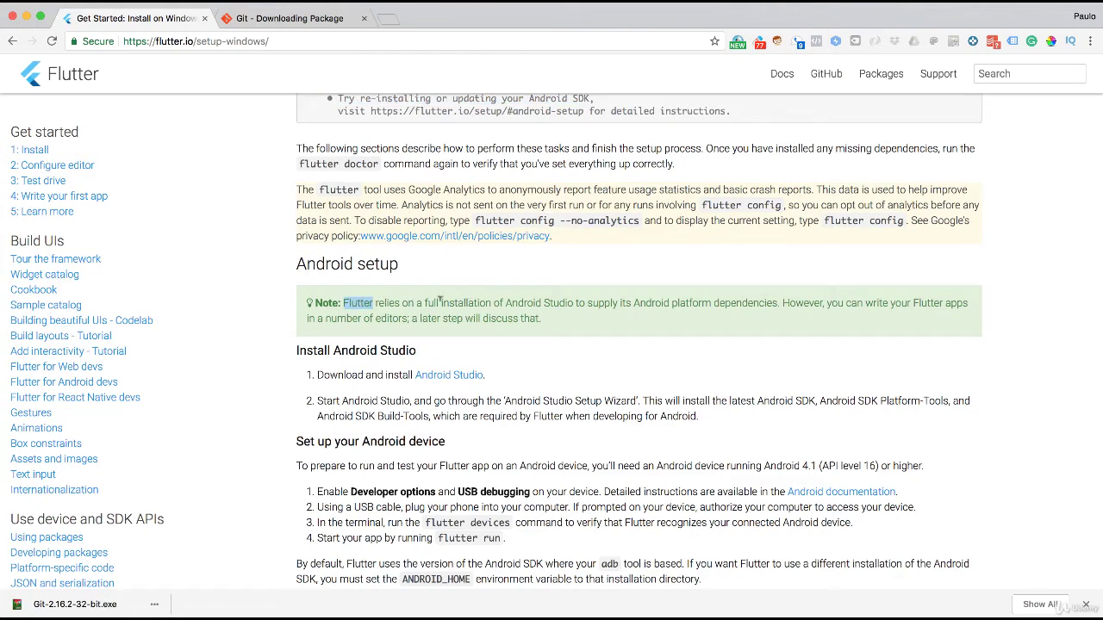
left_click(480, 302)
double_click(480, 302)
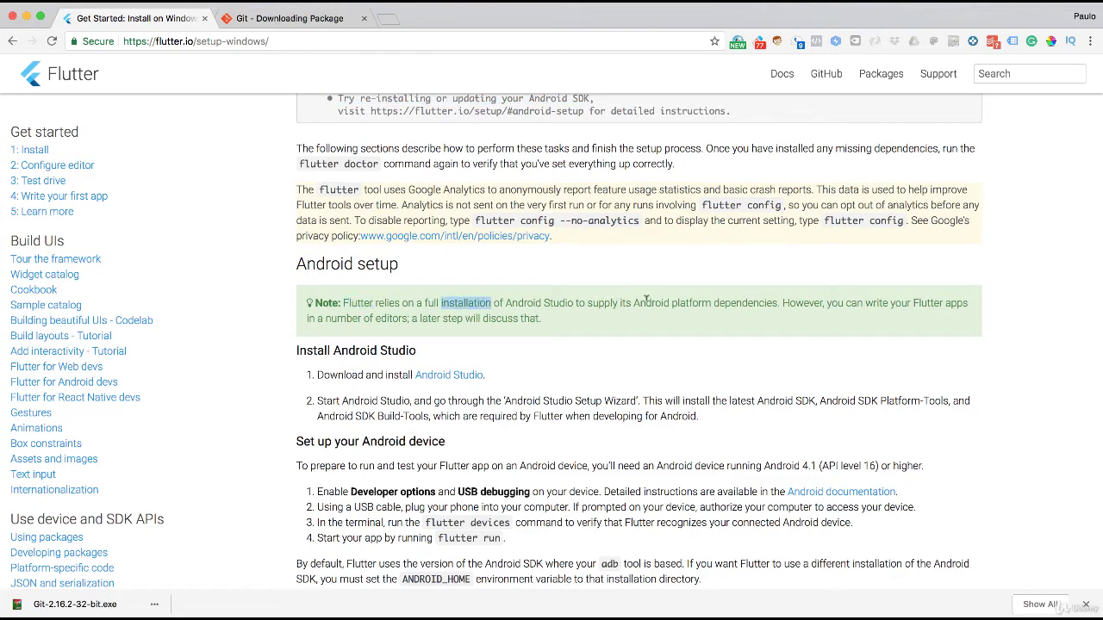
double_click(751, 303)
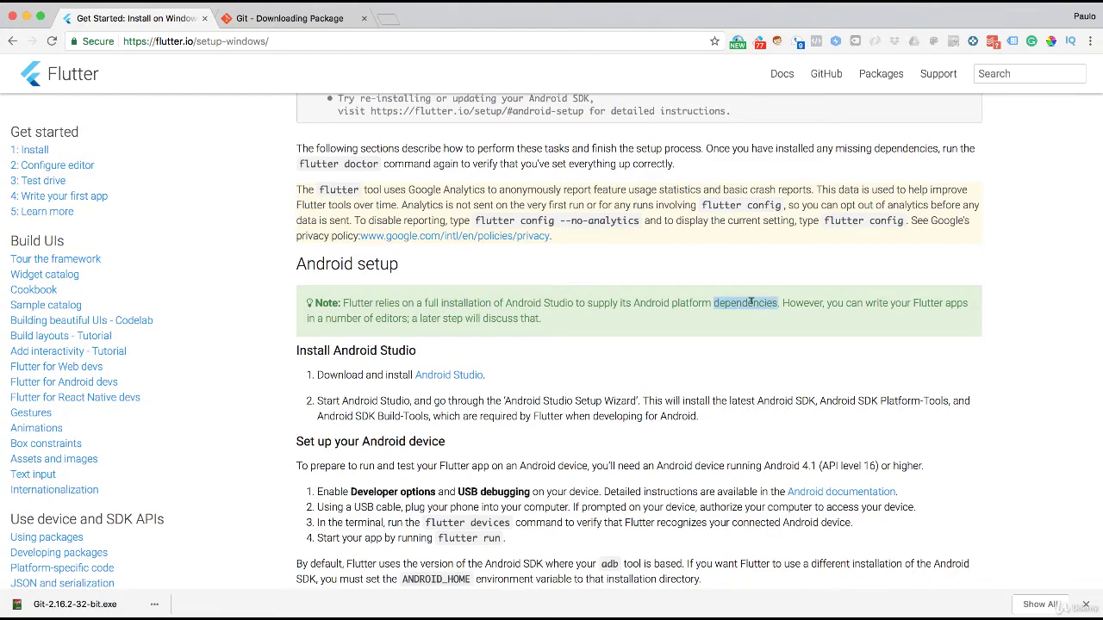
double_click(808, 303)
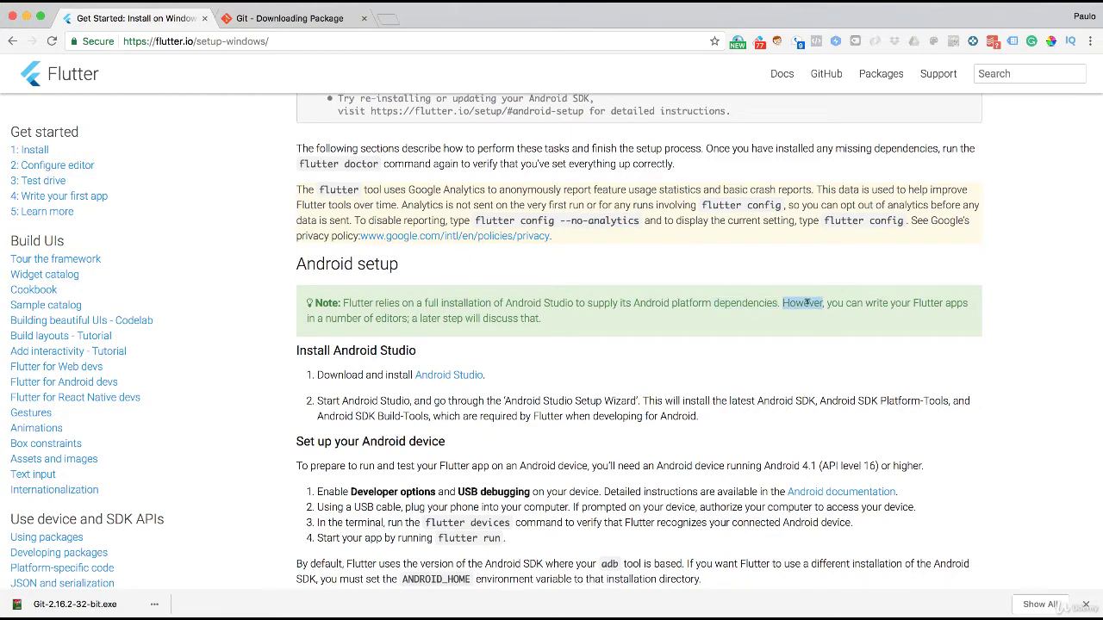
double_click(391, 318)
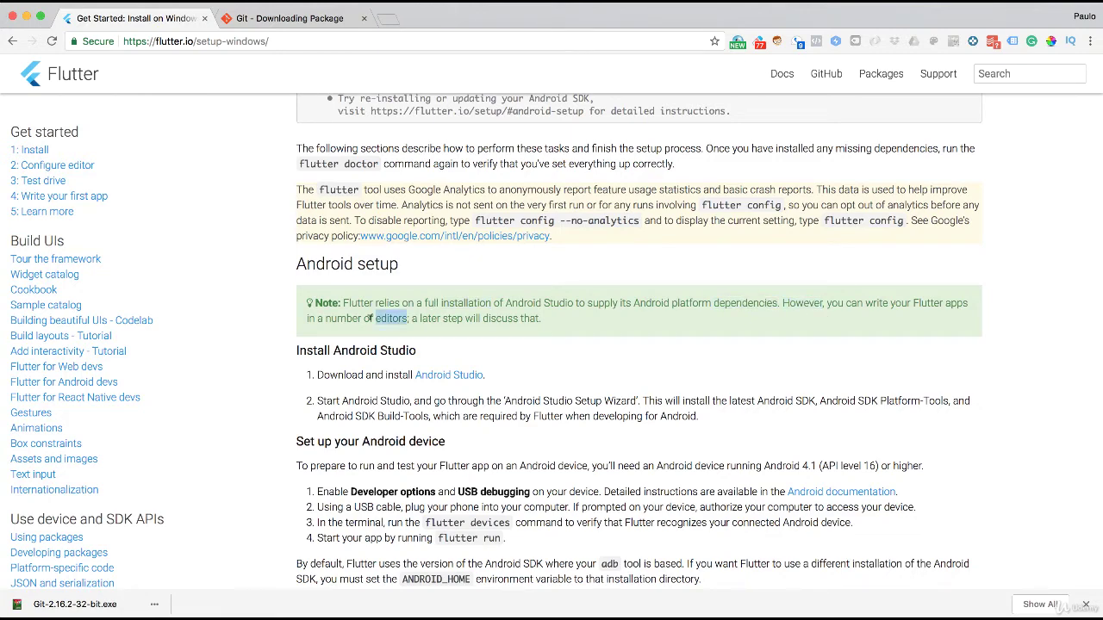
double_click(368, 318)
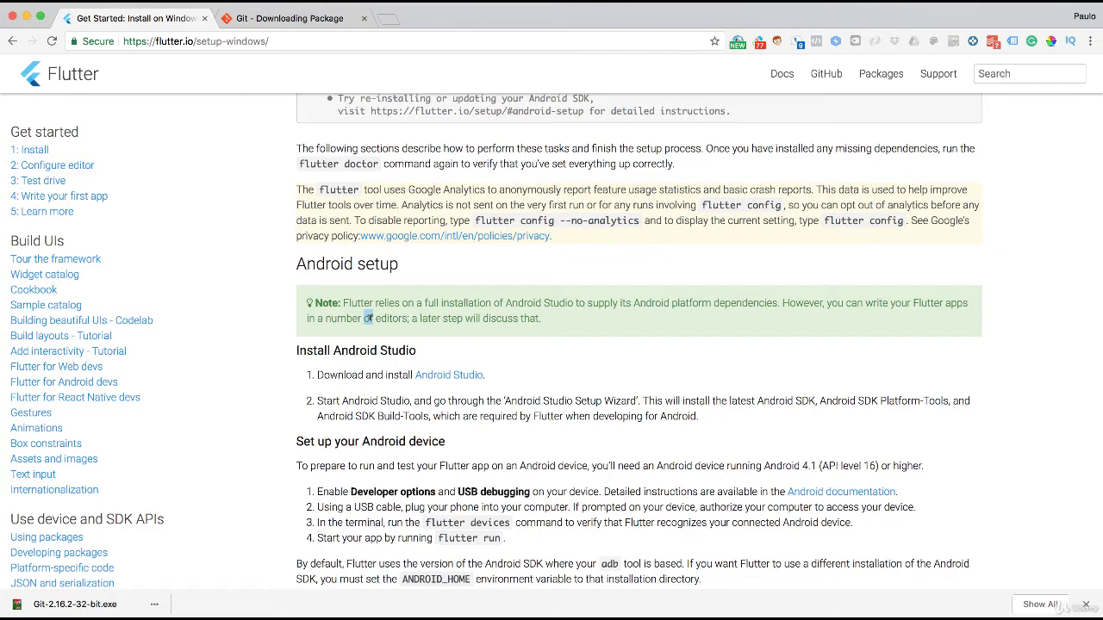
- Open the guide's Android Studio download link in a new browser tab and switch to it
left_click(498, 392)
right_click(437, 378)
left_click(470, 390)
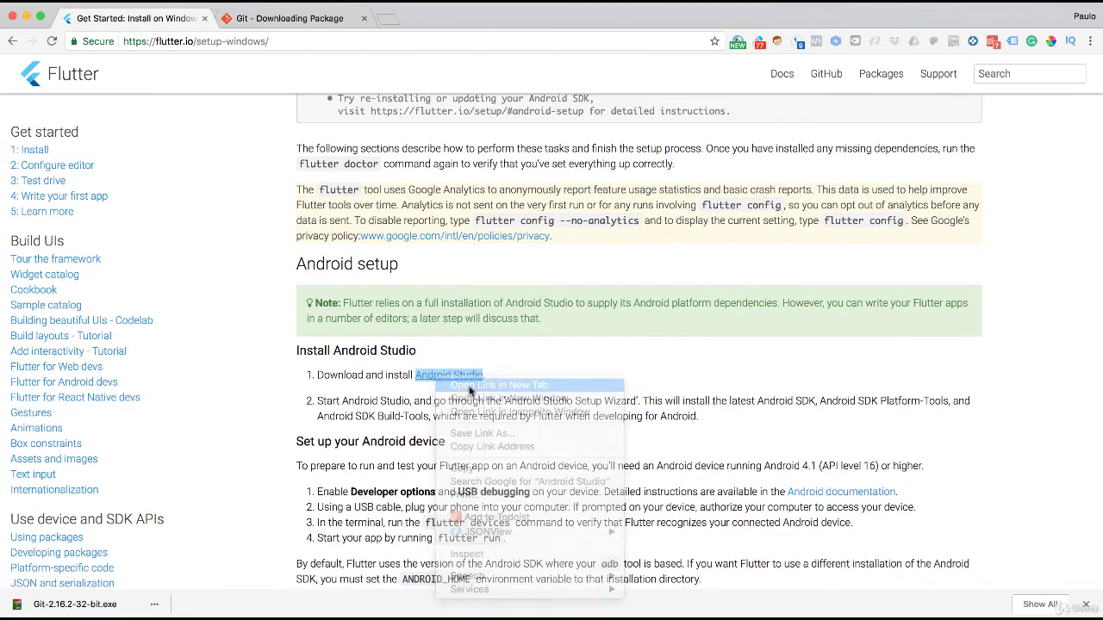
left_click(455, 18)
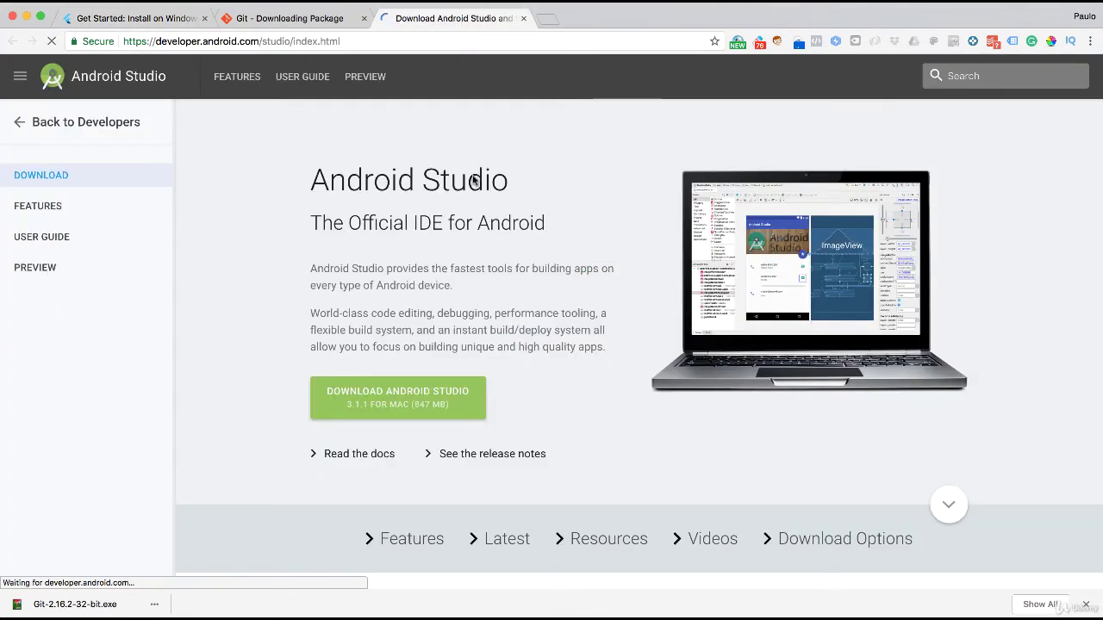
- Examine the Android Studio download page, including its download option and web address
scroll(613, 442, "down", 2)
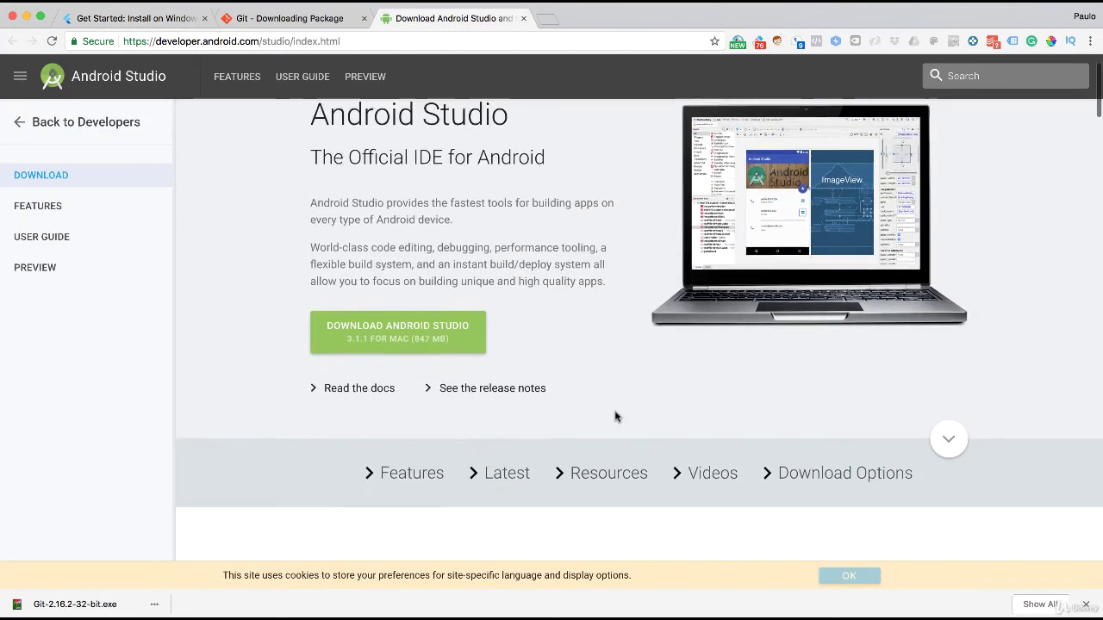
scroll(483, 397, "up", 1)
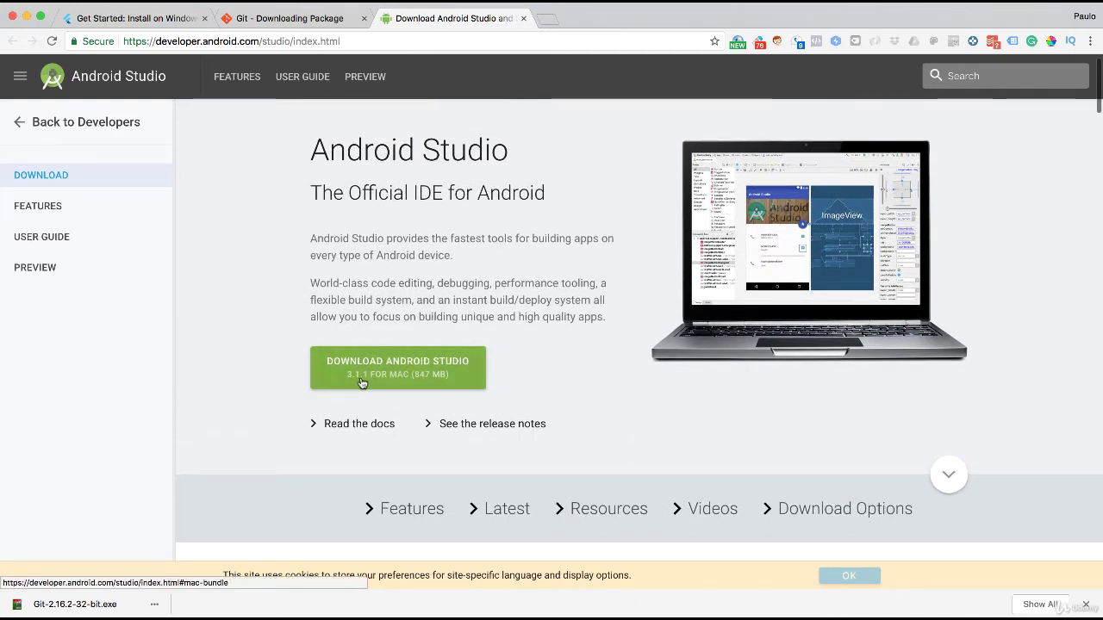
left_click(376, 387)
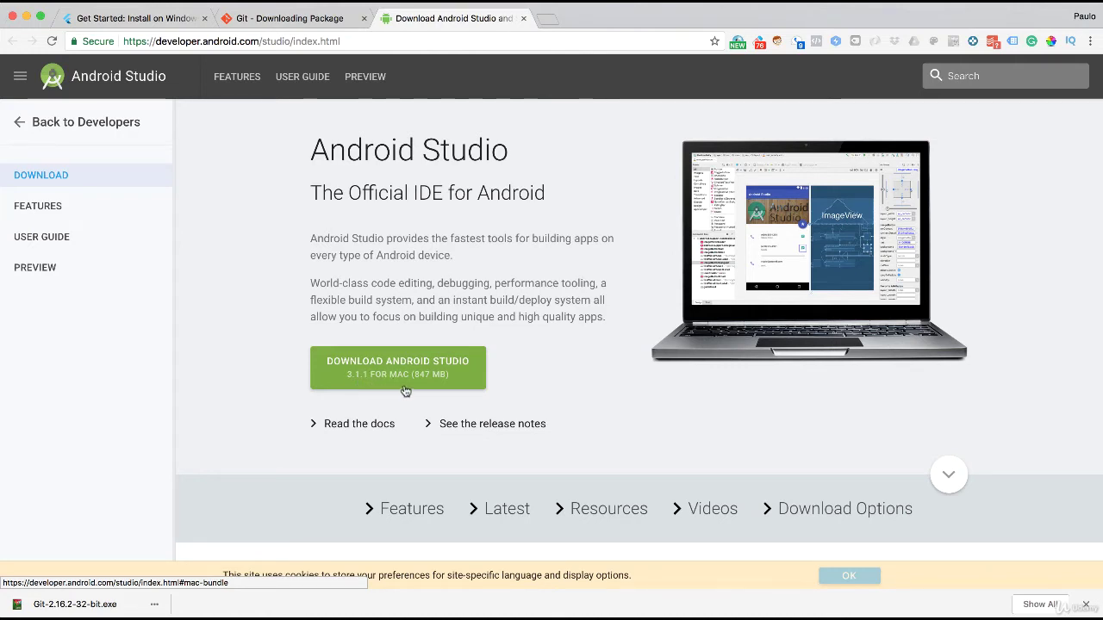
double_click(330, 42)
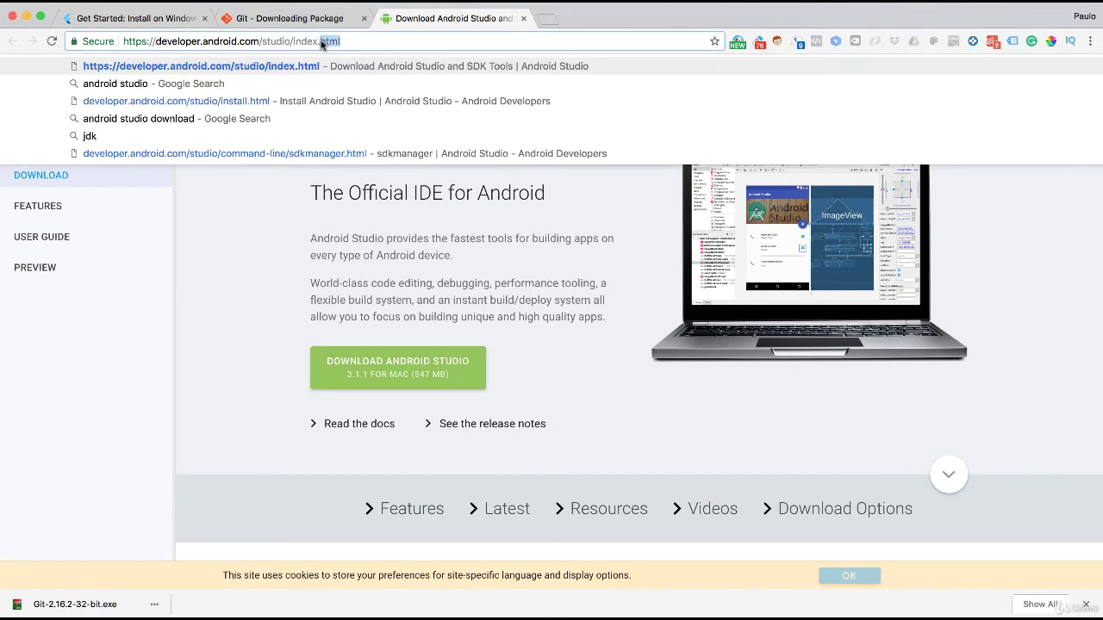
left_click(577, 387)
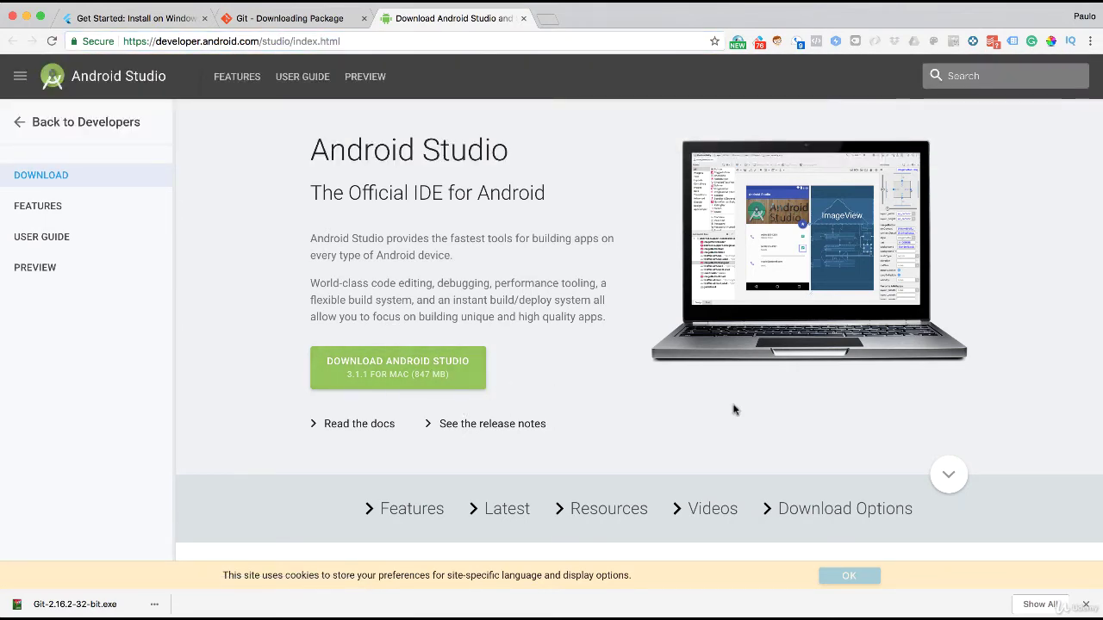
- Return to the Flutter Windows guide and read the Android emulator steps on creating a virtual device in AVD Manager
key("ctrl+Tab")
double_click(413, 259)
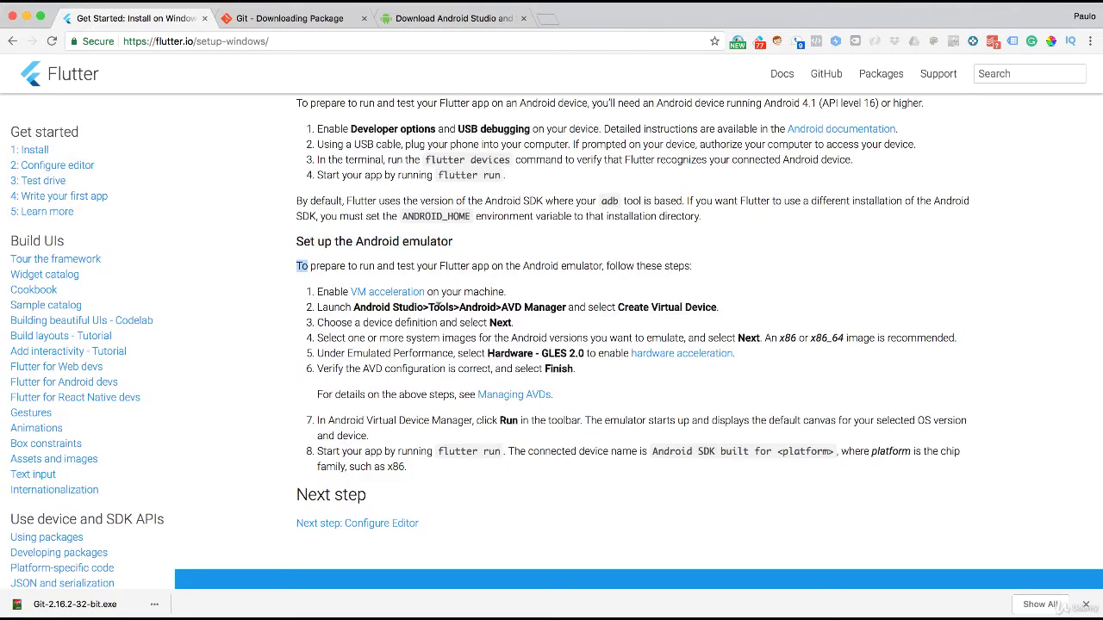
double_click(442, 307)
double_click(477, 307)
double_click(679, 307)
- Review the whole Windows installation guide again, from the operating system requirement through the SDK, path, flutter doctor and Android setup sections
scroll(547, 292, "up", 20)
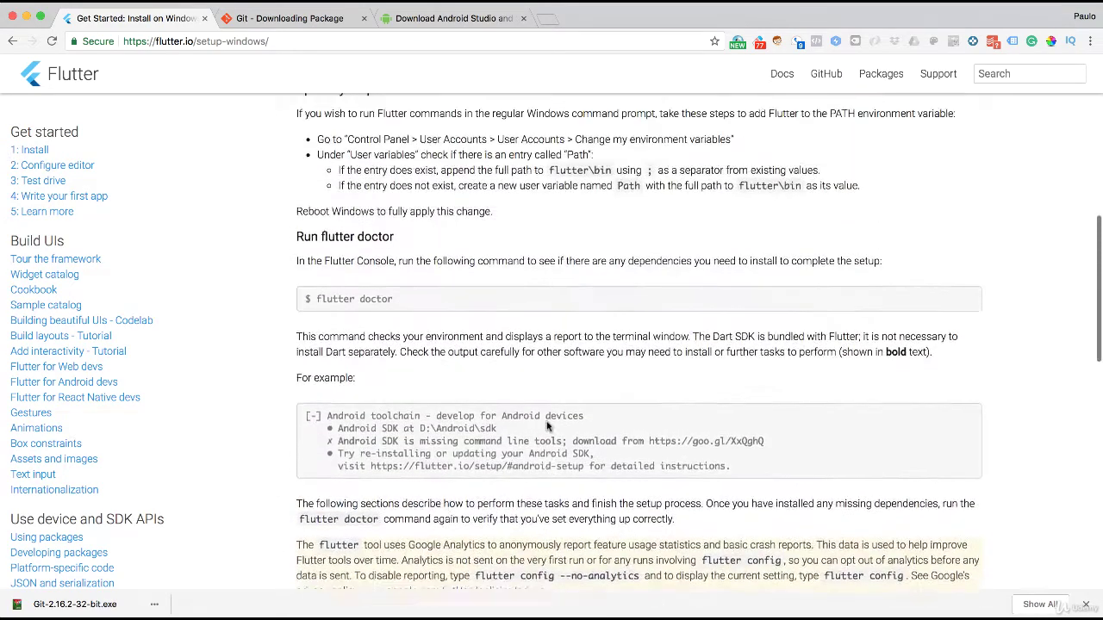
scroll(547, 425, "down", 5)
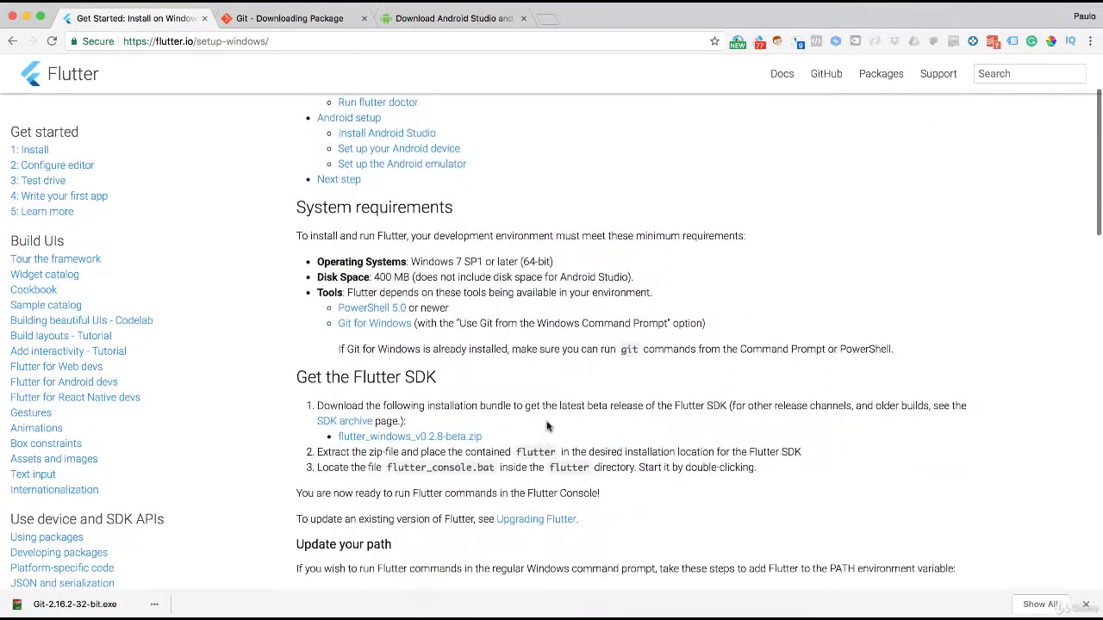
scroll(557, 465, "down", 10)
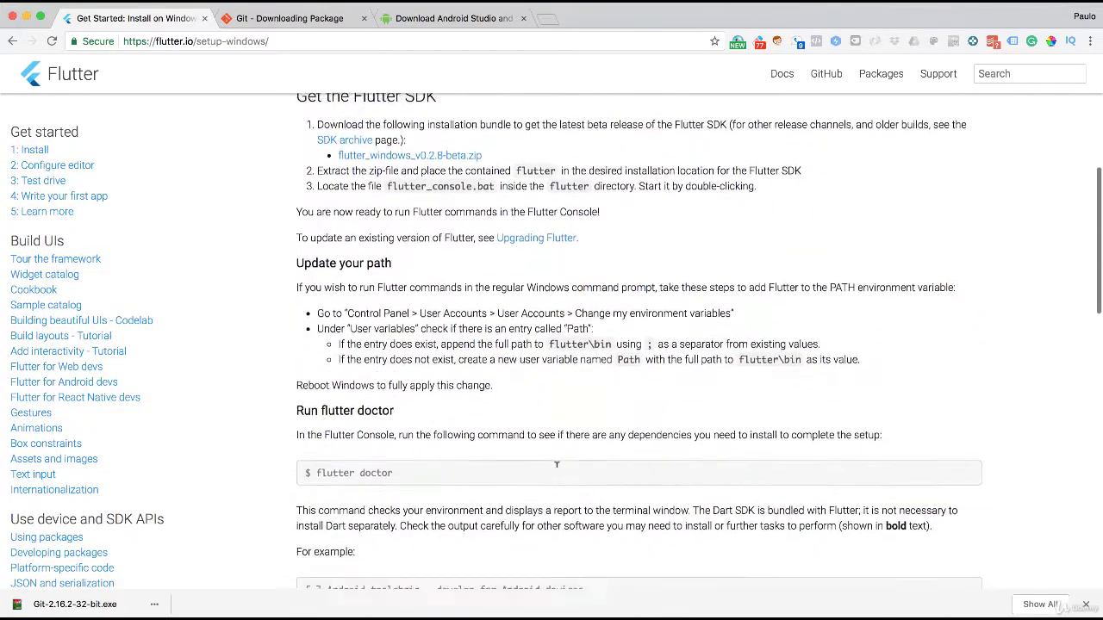
scroll(557, 465, "down", 6)
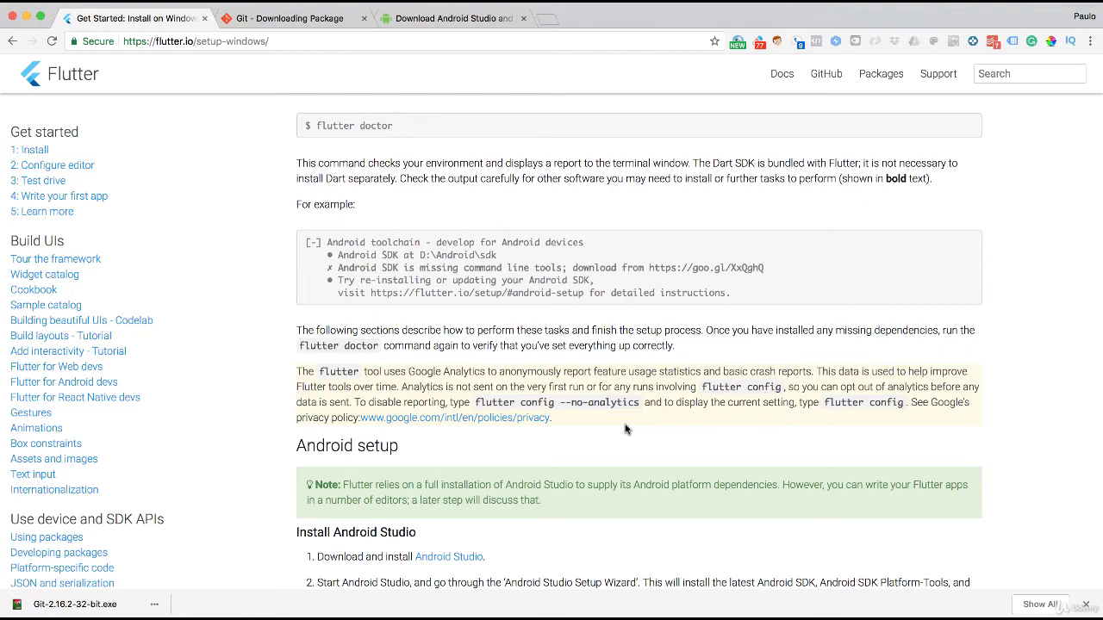
scroll(625, 429, "up", 15)
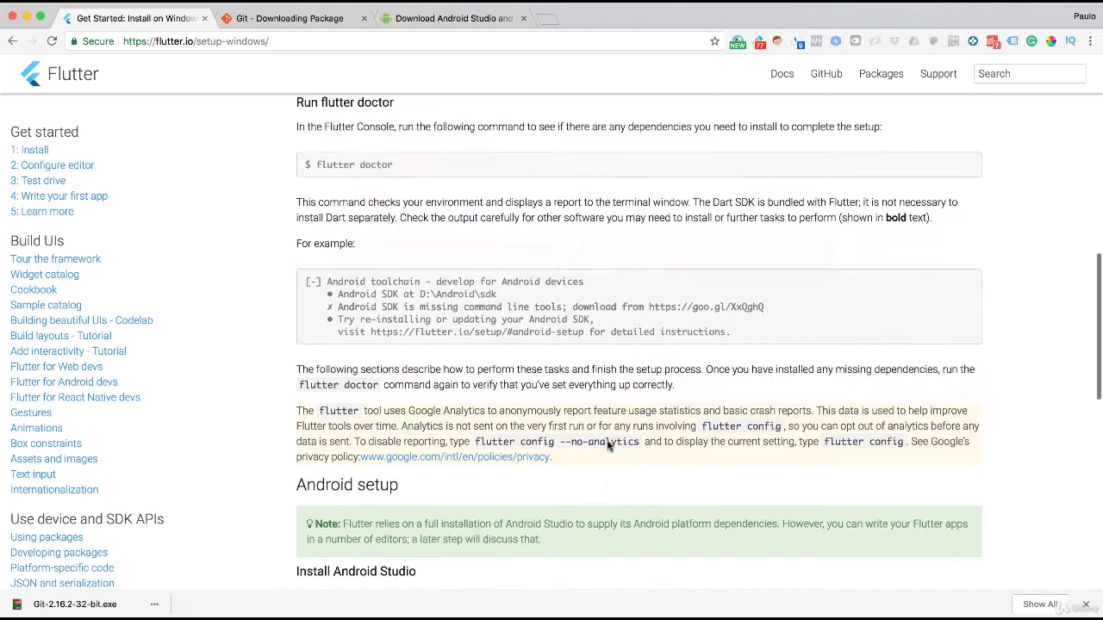
scroll(512, 458, "down", 1)
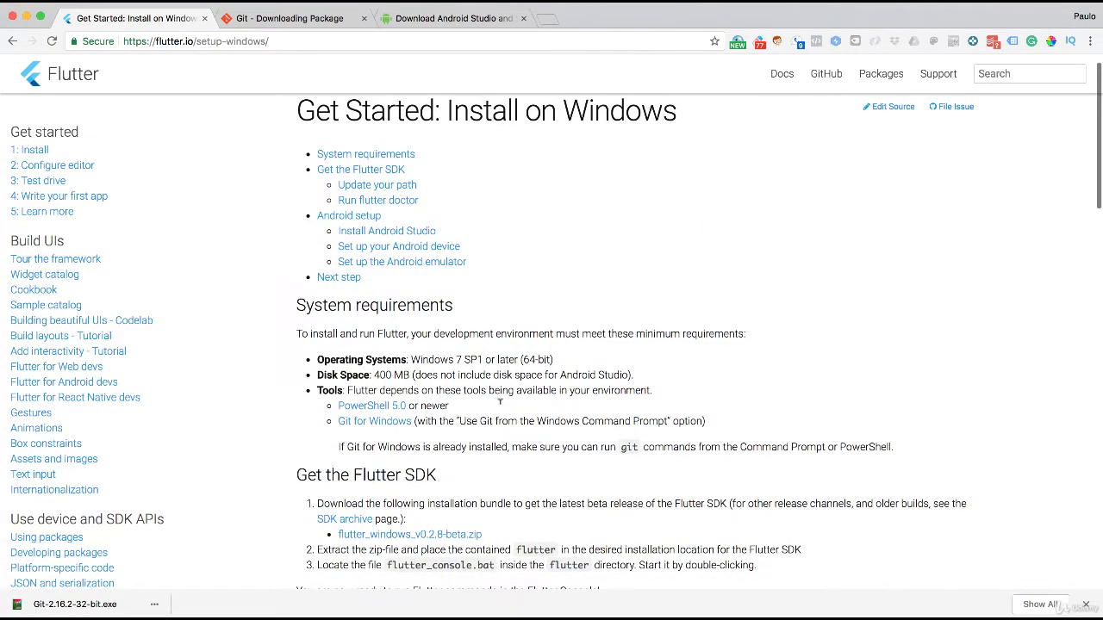
triple_click(497, 360)
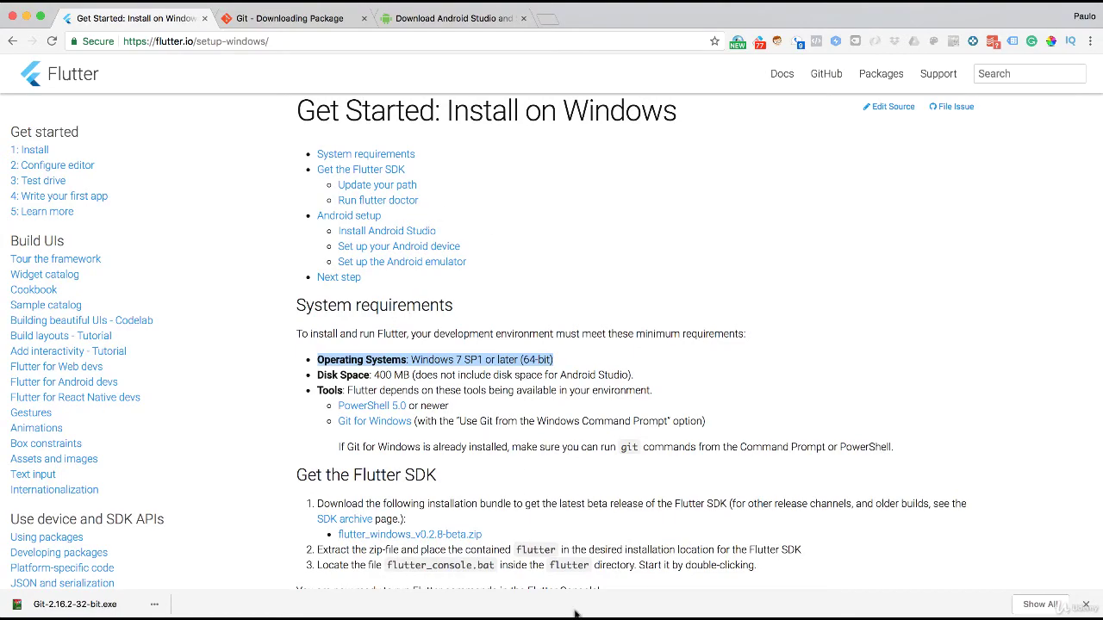
scroll(567, 520, "down", 10)
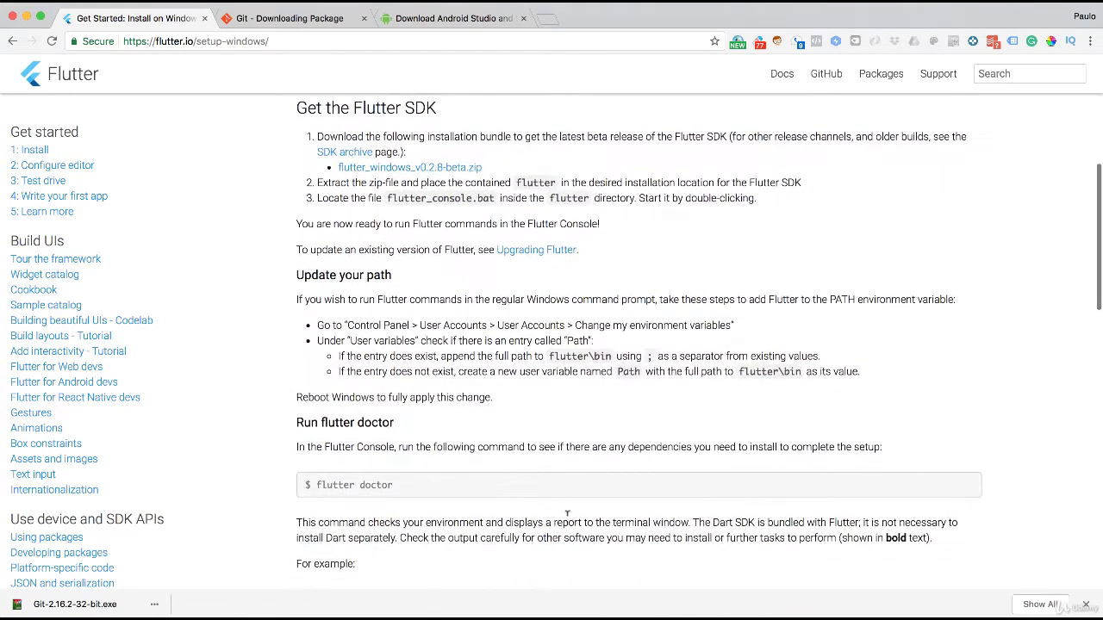
scroll(567, 514, "down", 3)
scroll(567, 514, "up", 3)
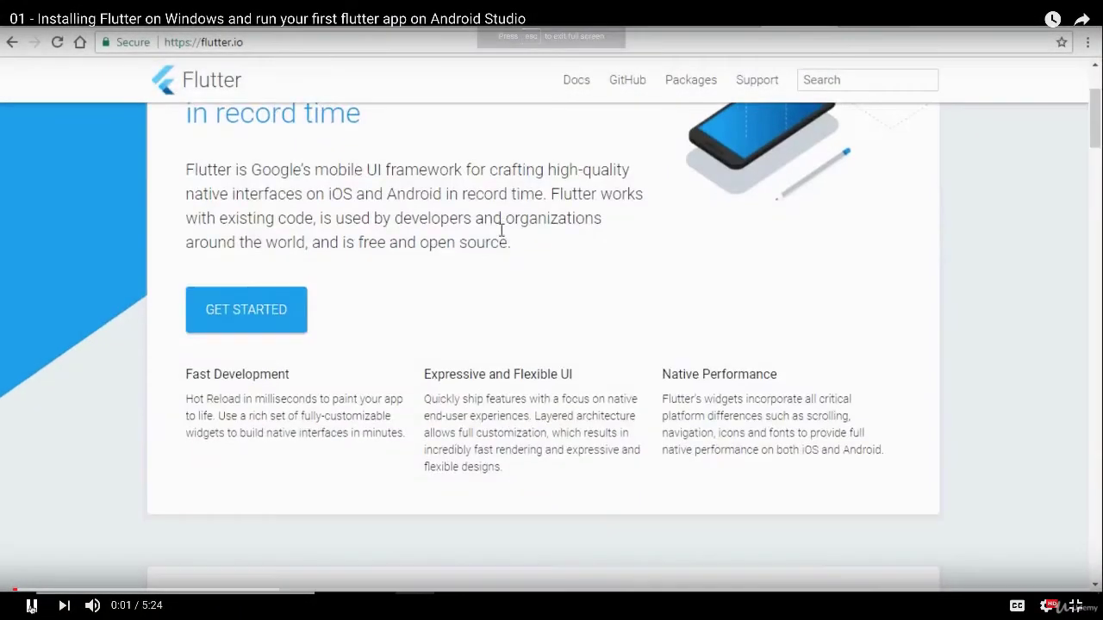
- Add C:\flutter\bin to the user's Path environment variable in Windows and confirm the edit
key("Down")
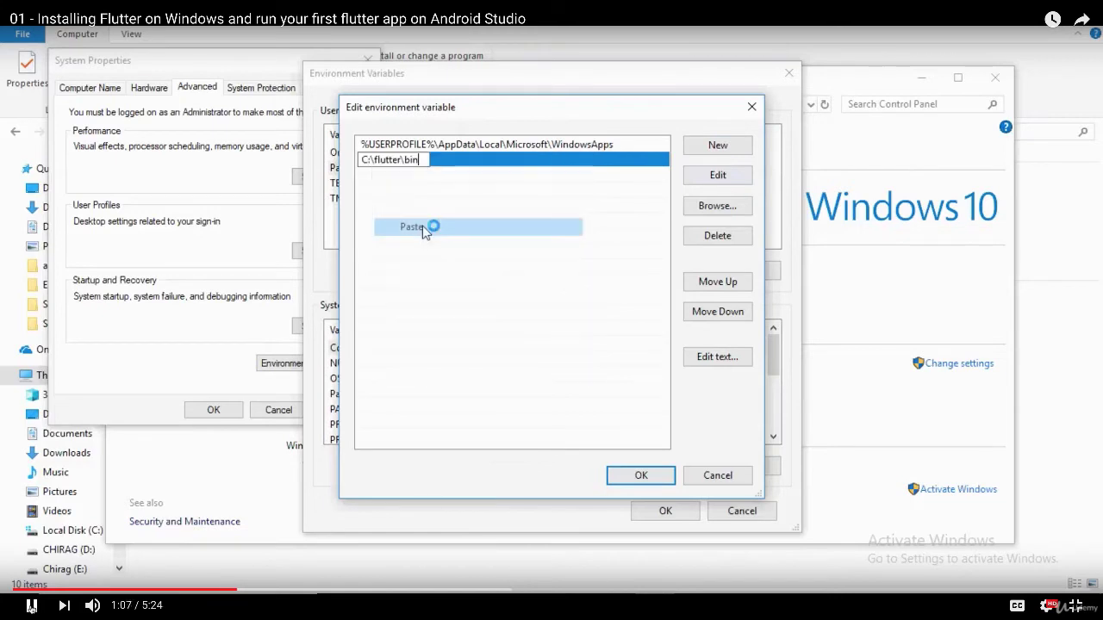
left_click(636, 475)
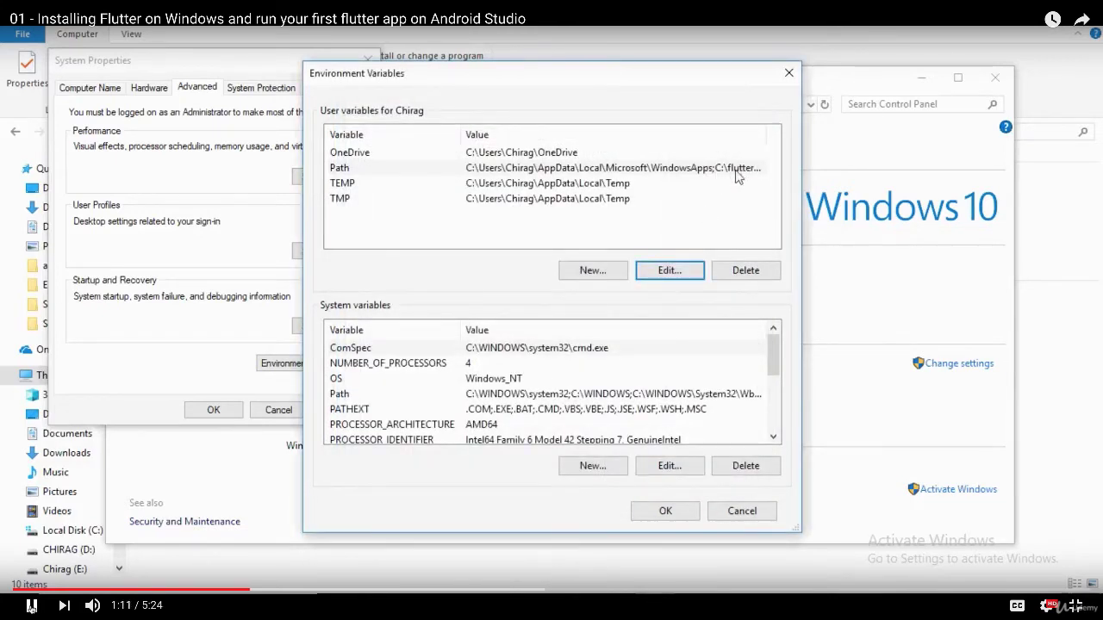
- Confirm the environment variable changes and the system properties, and close the System information window
left_click(669, 511)
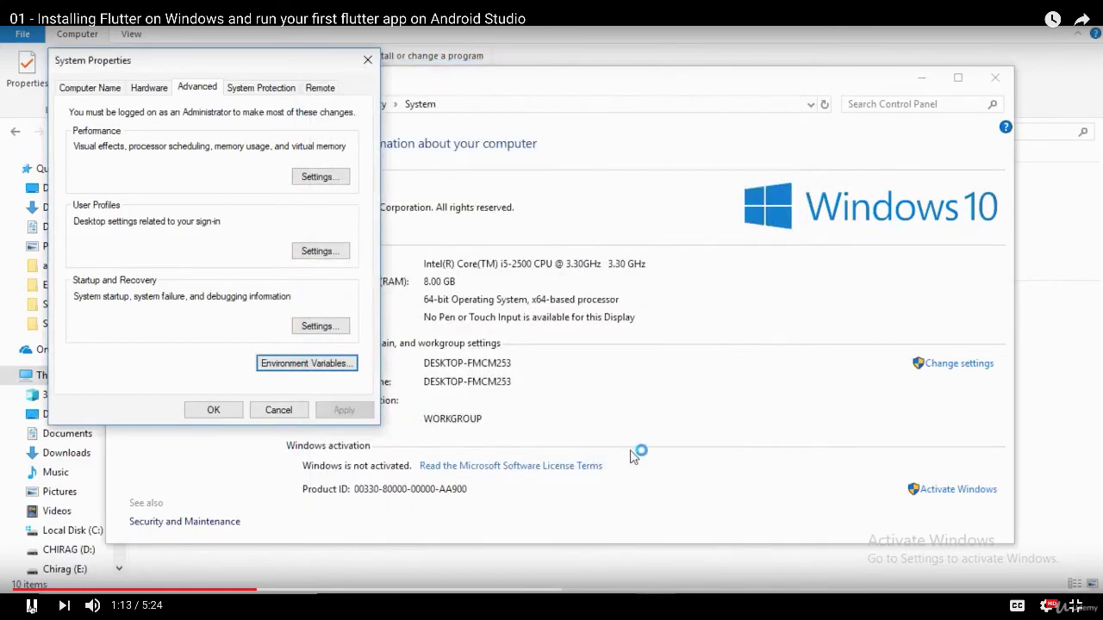
left_click(242, 411)
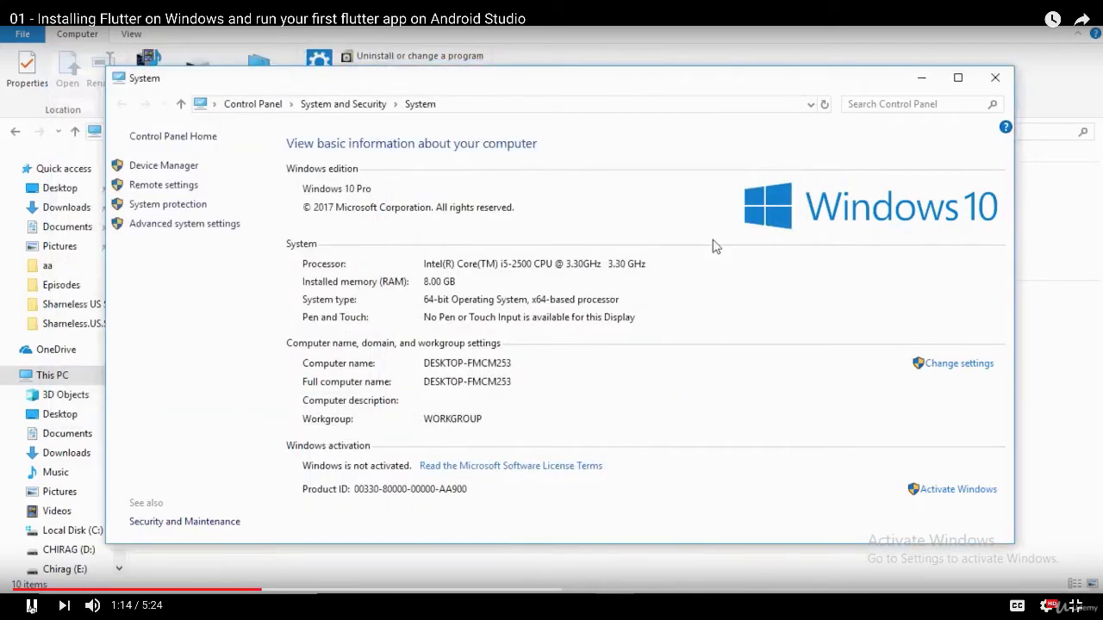
left_click(994, 77)
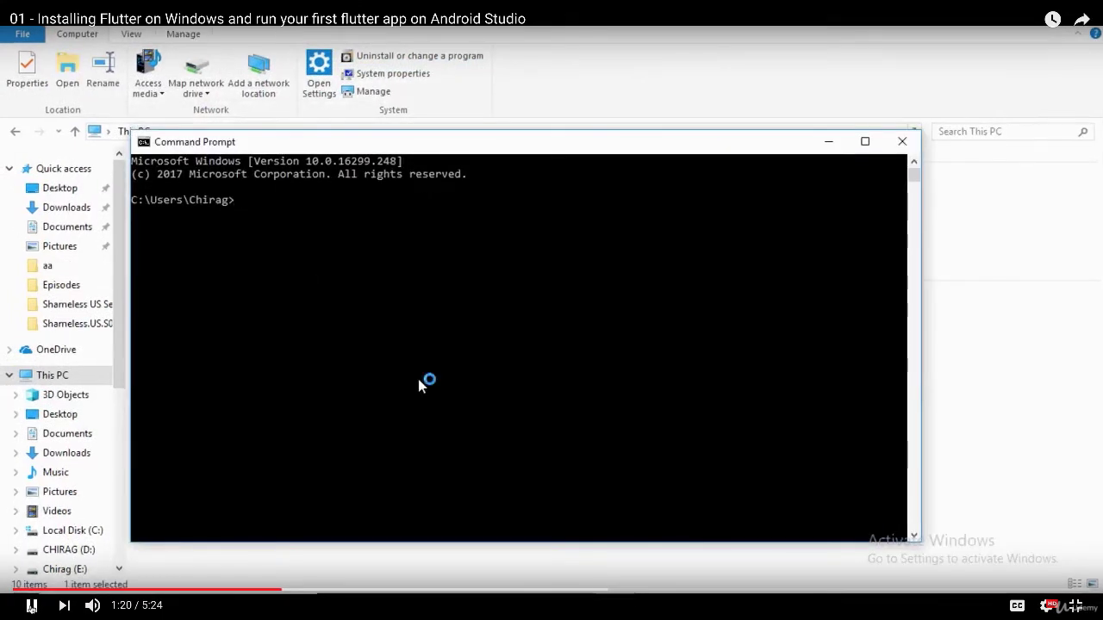
- Run the flutter doctor command in Command Prompt
type("flutter doct")
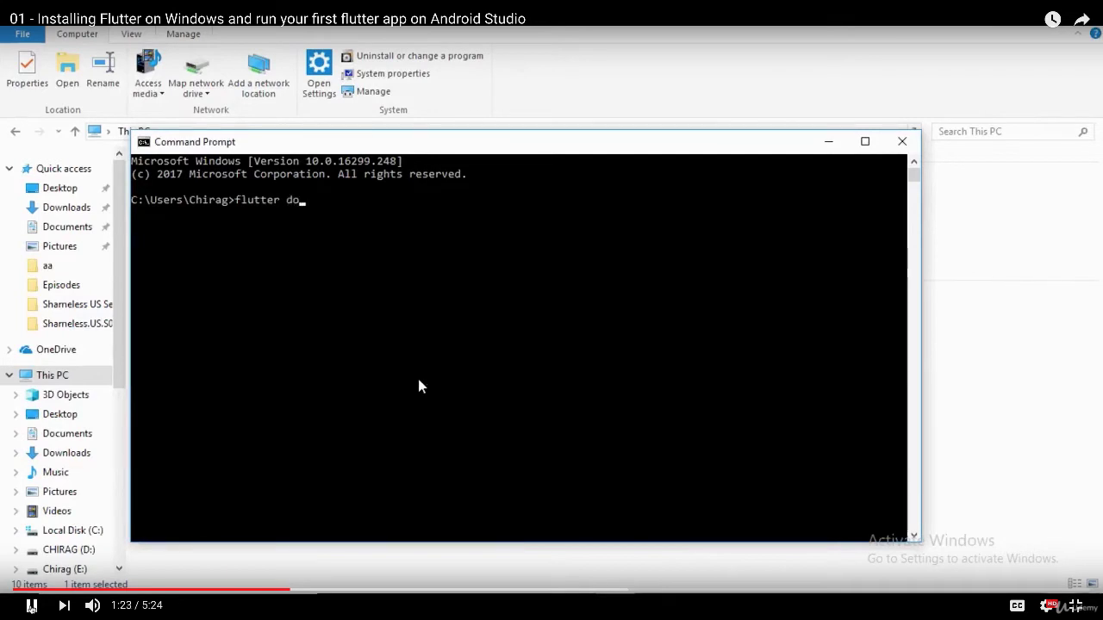
type("or")
key("Return")
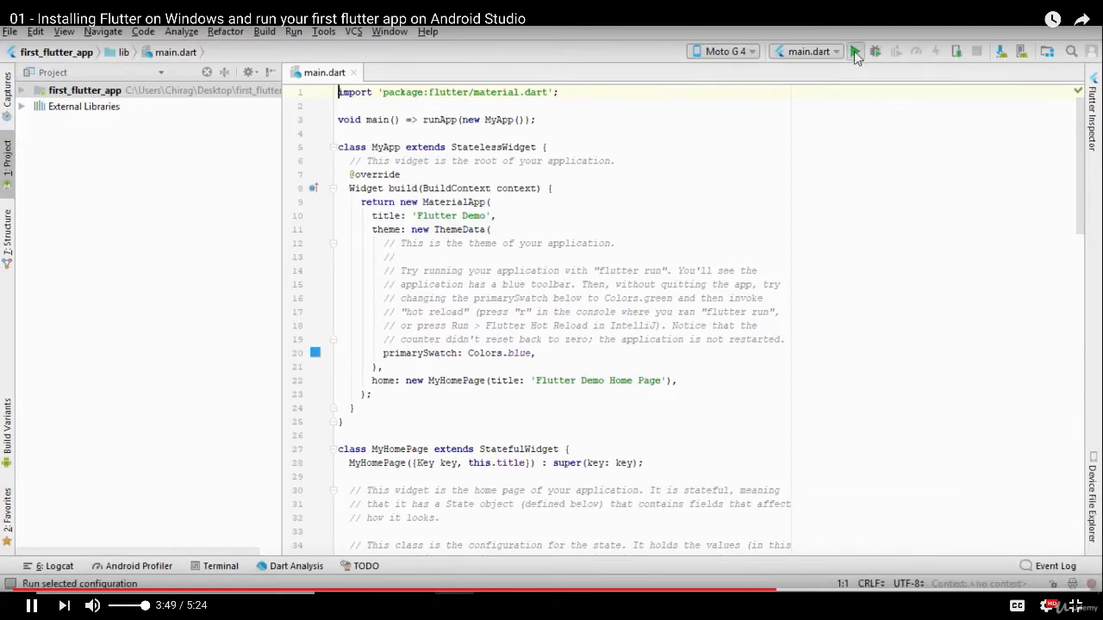
- Run main.dart of first_flutter_app on the Moto G 4 emulator and increment the demo counter several times
left_click(854, 51)
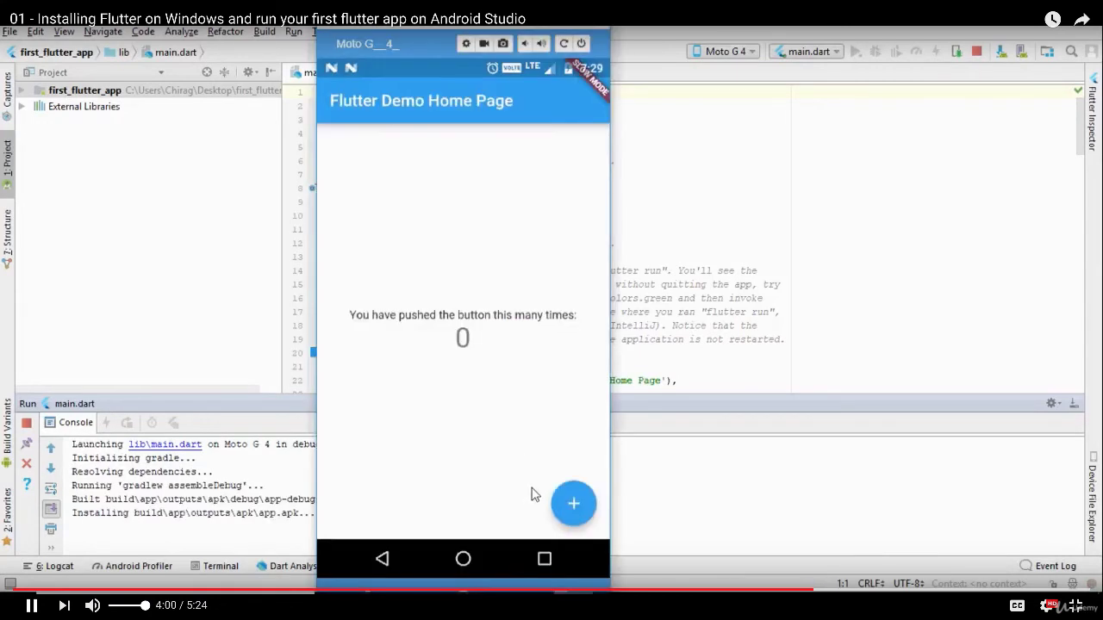
double_click(583, 503)
triple_click(583, 498)
left_click(635, 117)
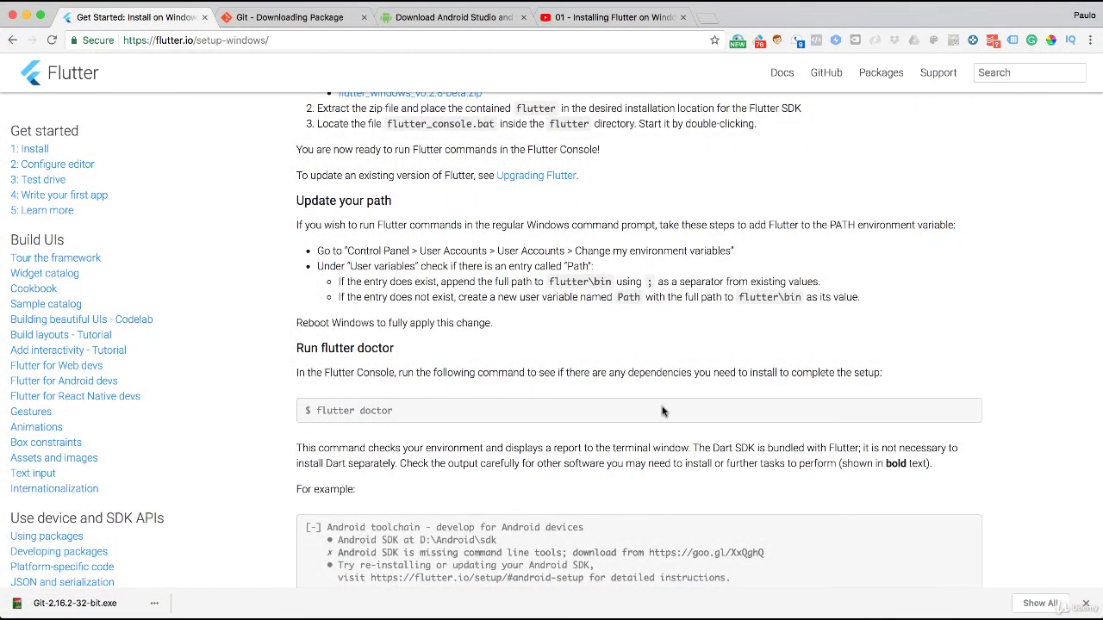
- Review the Flutter Windows guide's system requirements, Git for Windows, SDK download, path update and flutter doctor sections
scroll(625, 522, "up", 10)
scroll(634, 513, "down", 8)
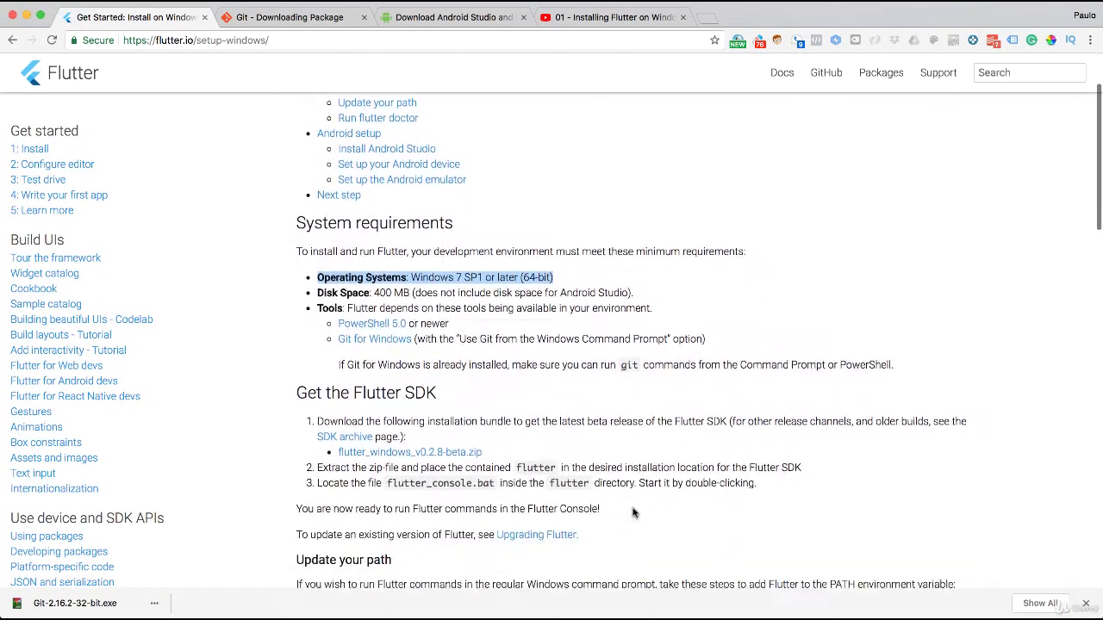
scroll(633, 508, "down", 4)
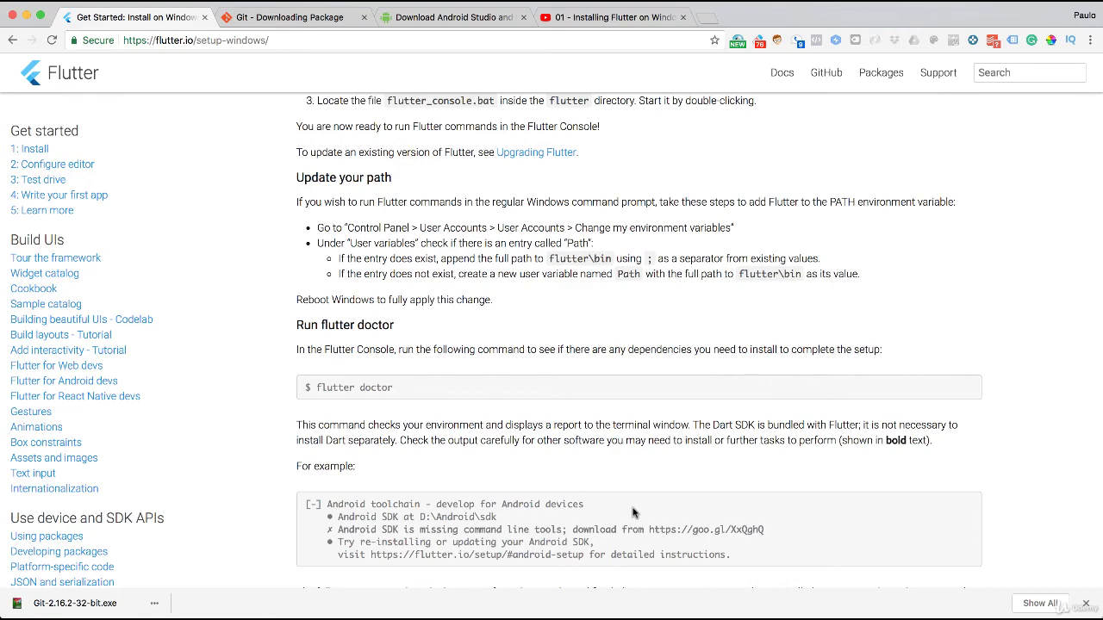
scroll(633, 513, "up", 10)
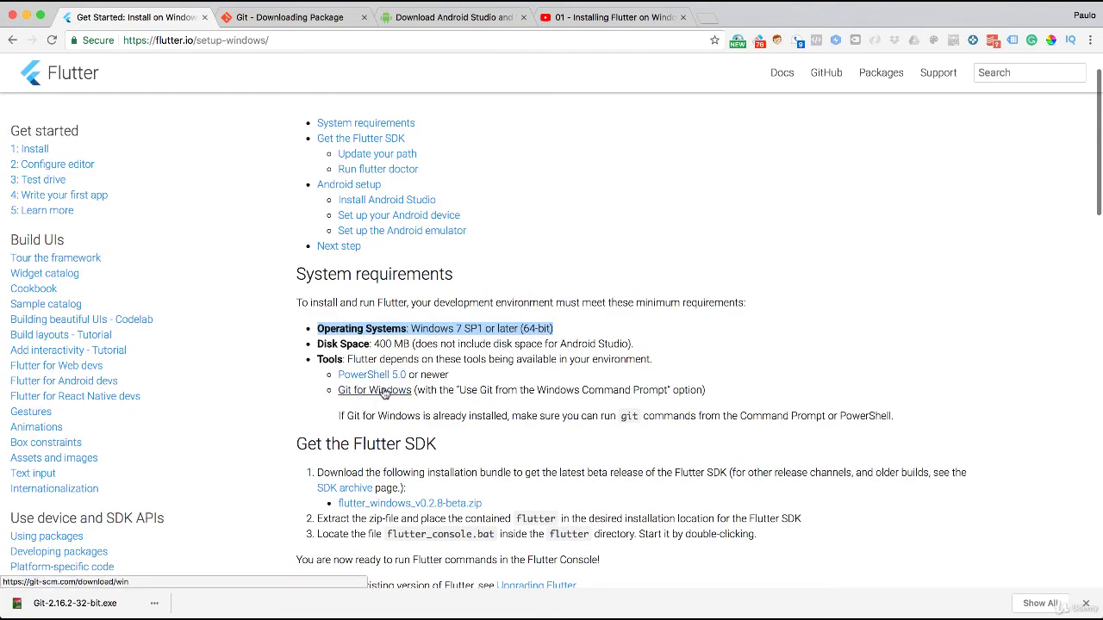
scroll(491, 440, "down", 1)
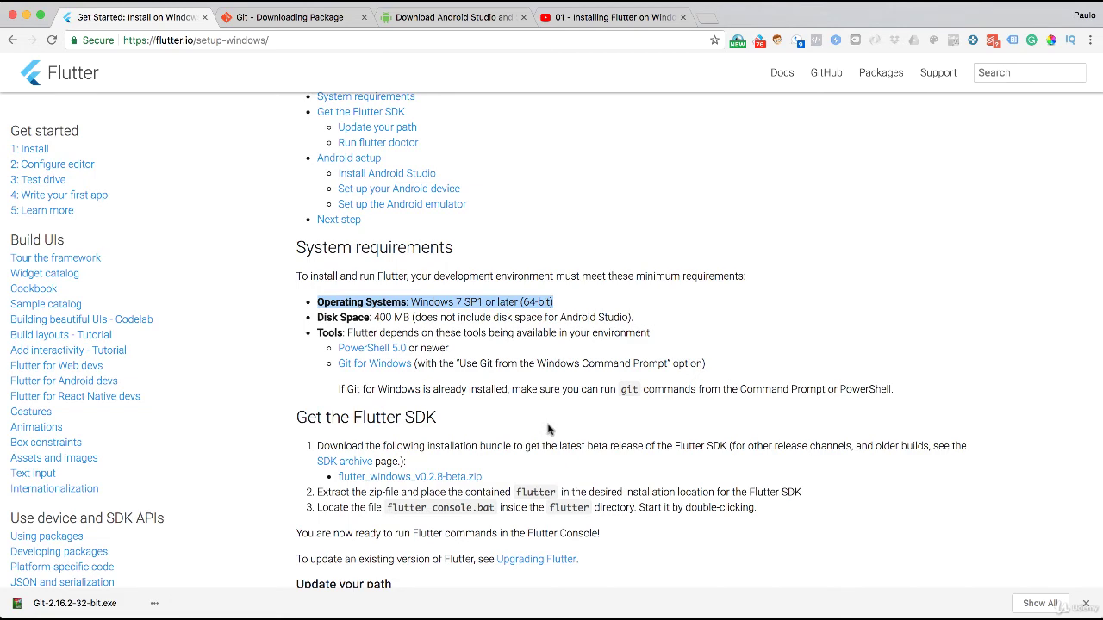
scroll(659, 429, "down", 1)
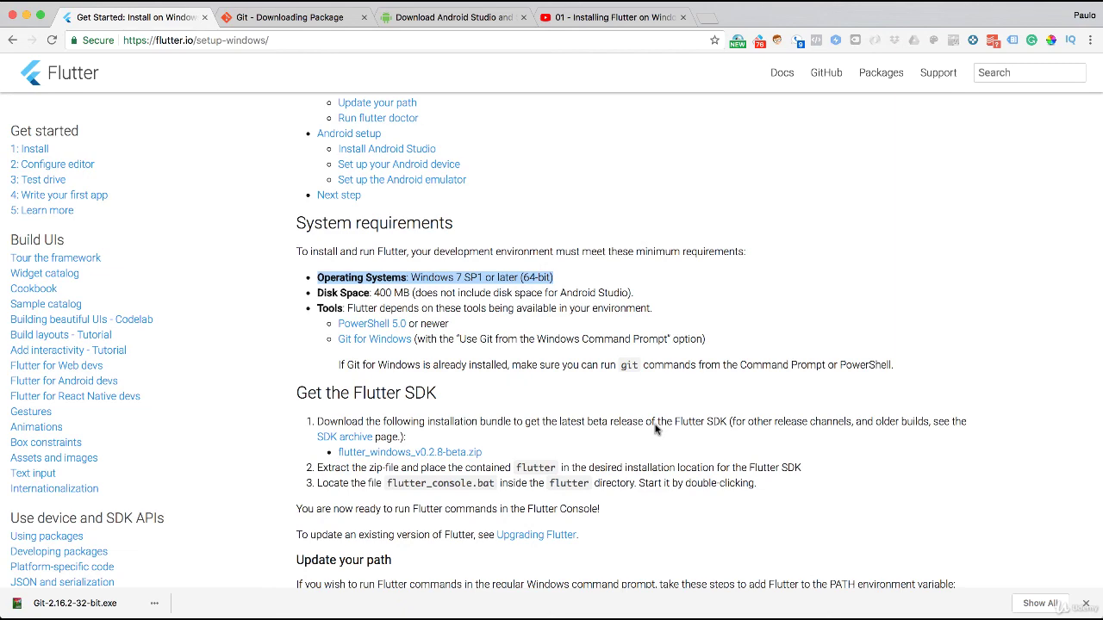
scroll(725, 500, "down", 2)
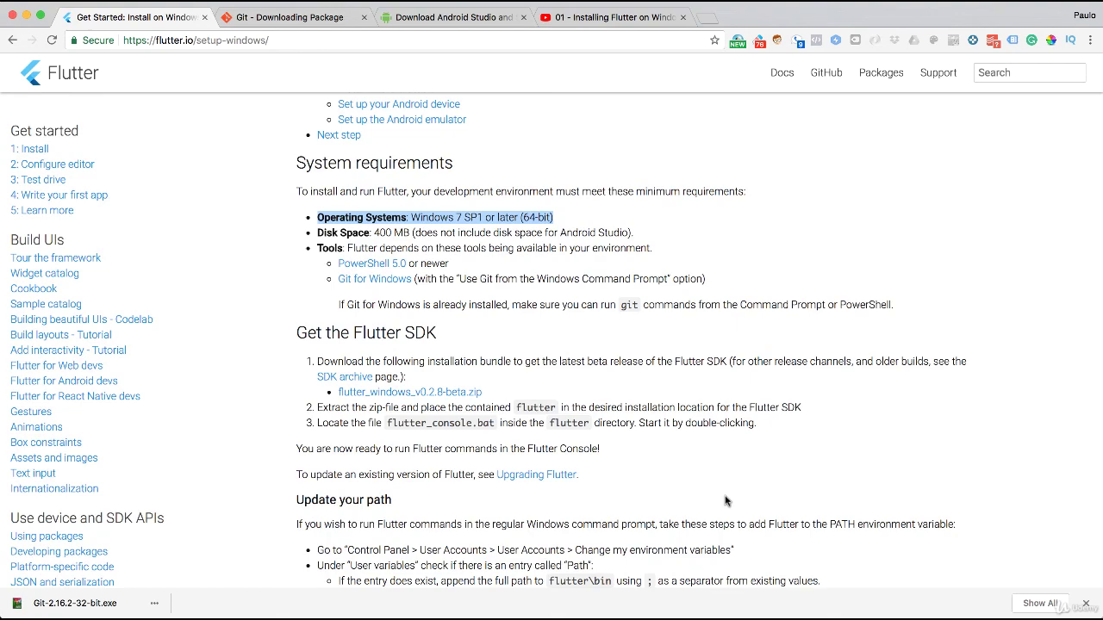
scroll(725, 500, "up", 3)
- Open the Configure Editor page linked at the end of the Windows guide in a new browser tab and switch to it
scroll(446, 492, "down", 15)
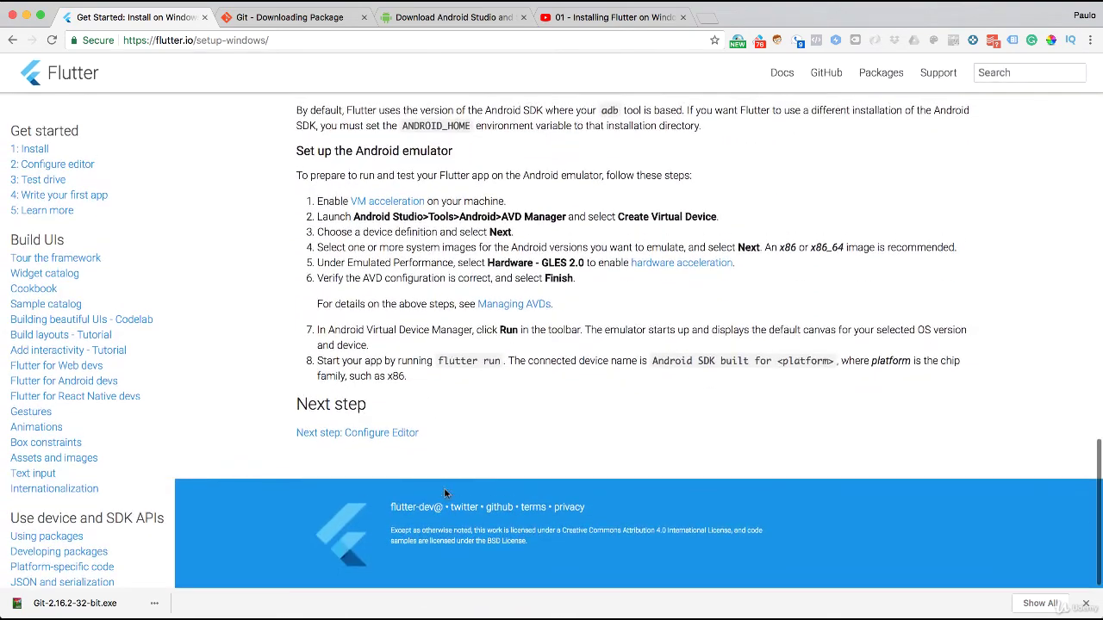
right_click(381, 457)
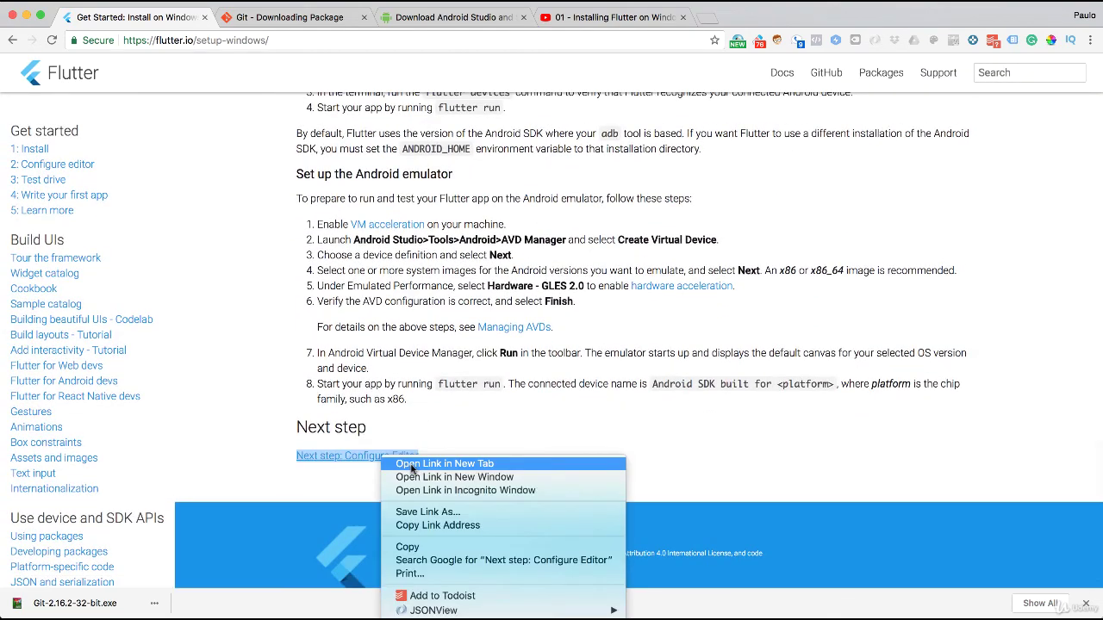
left_click(412, 469)
left_click(293, 19)
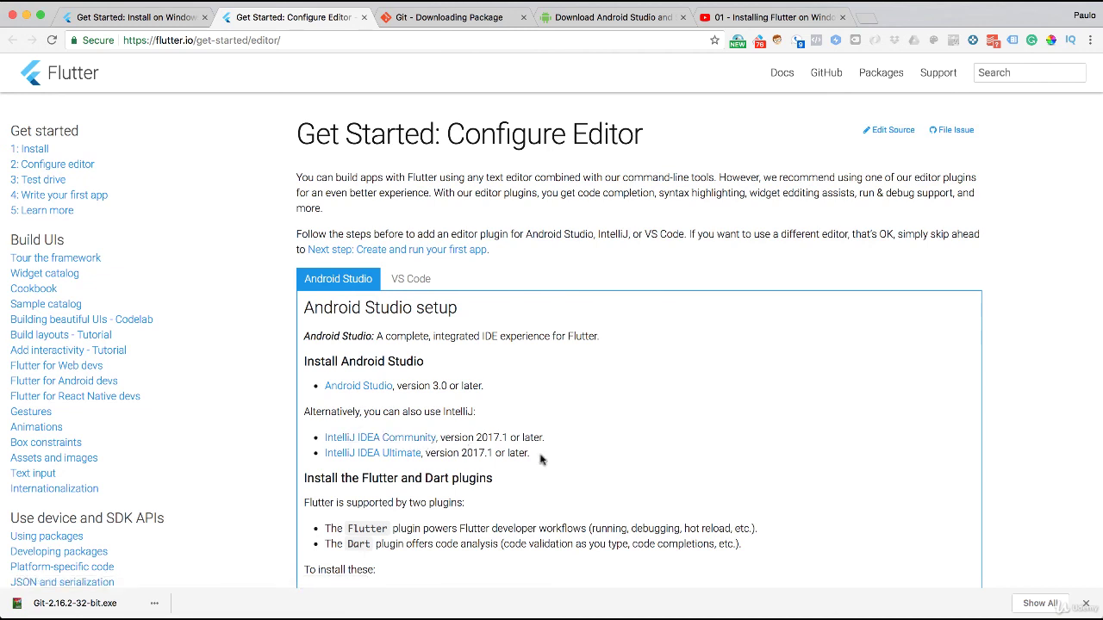
- Read the VS Code setup instructions and the Android Studio instructions for installing the Flutter and Dart plugins
left_click(418, 285)
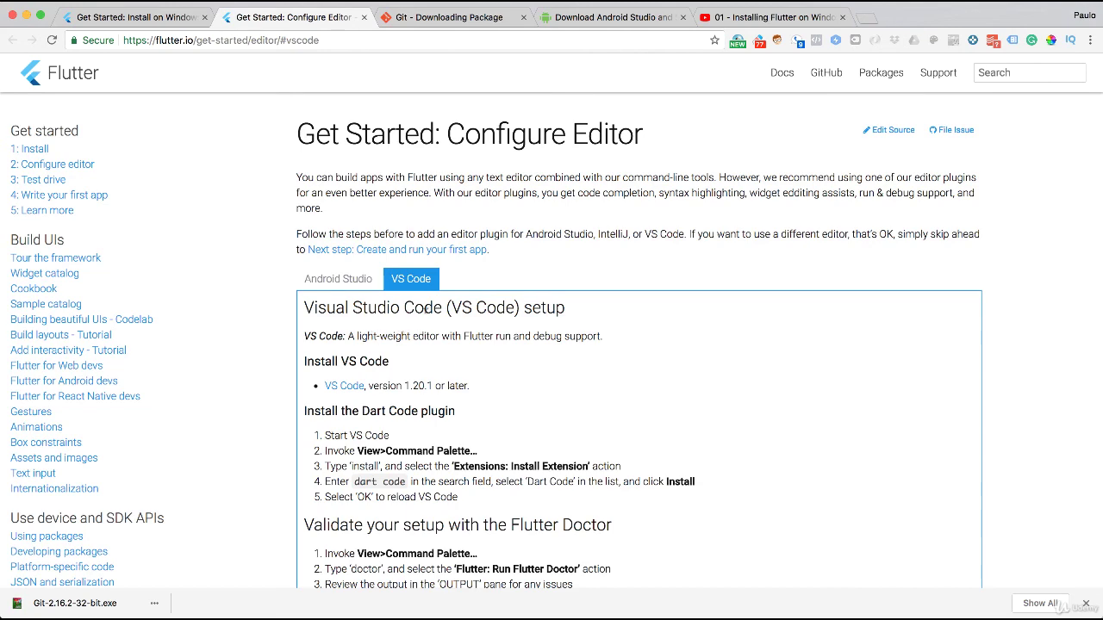
scroll(497, 405, "down", 2)
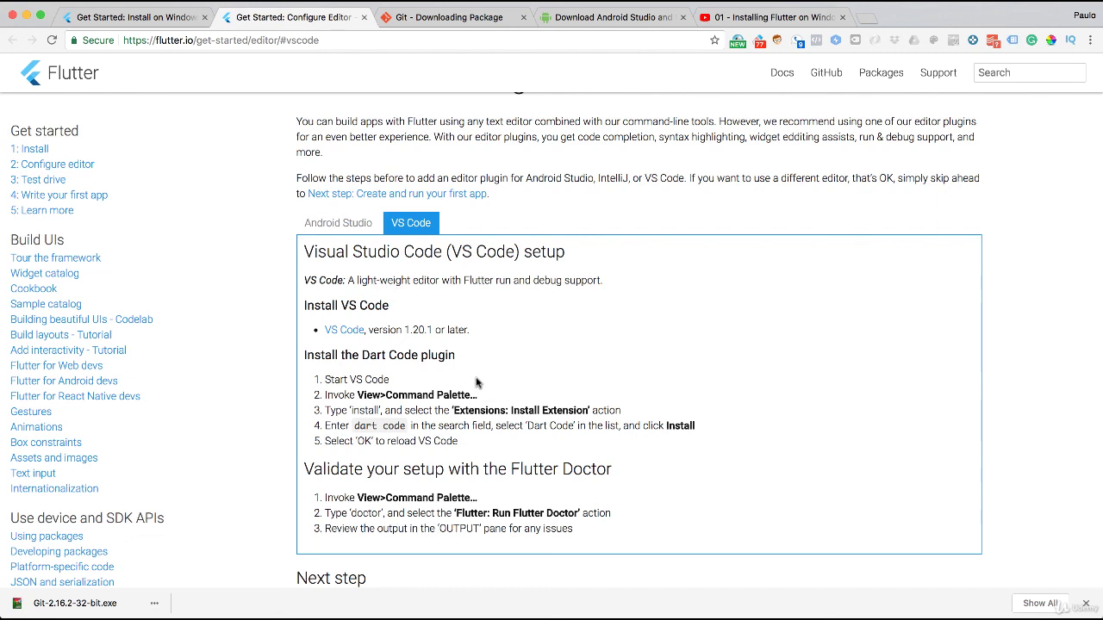
left_click(345, 231)
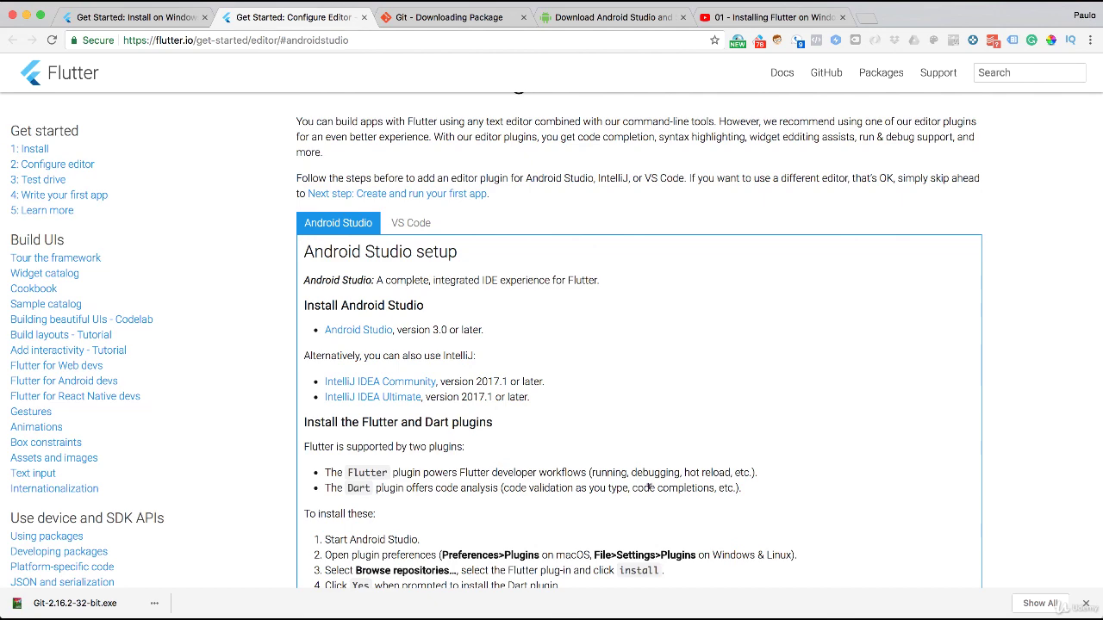
scroll(649, 488, "down", 5)
scroll(648, 492, "up", 4)
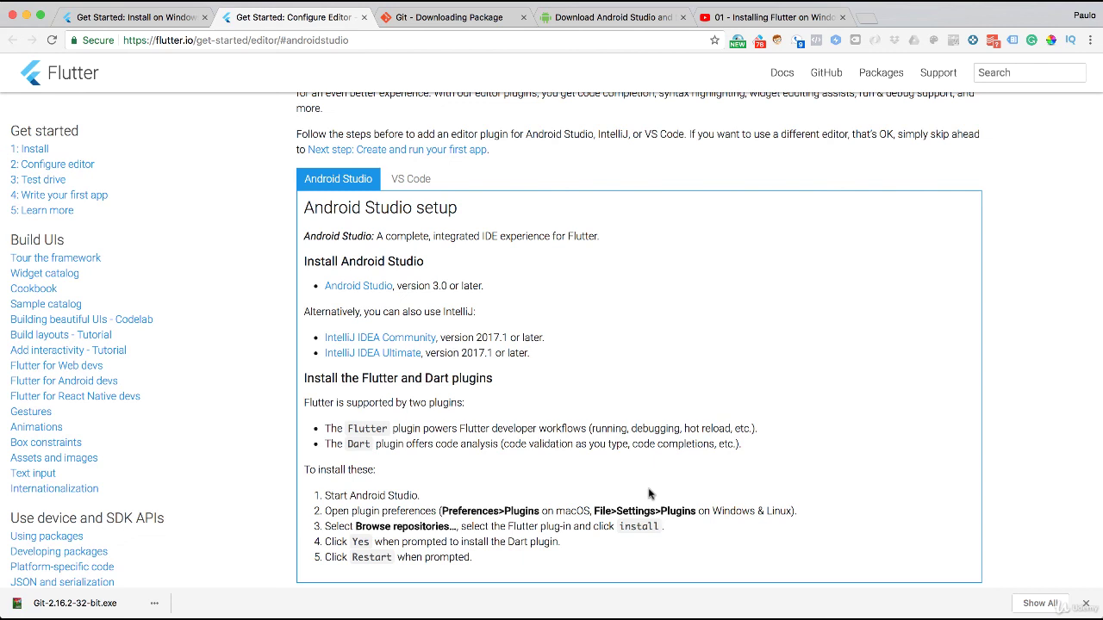
- Return to the Windows installation guide and go back up to its system requirements and Flutter SDK sections
left_click(164, 16)
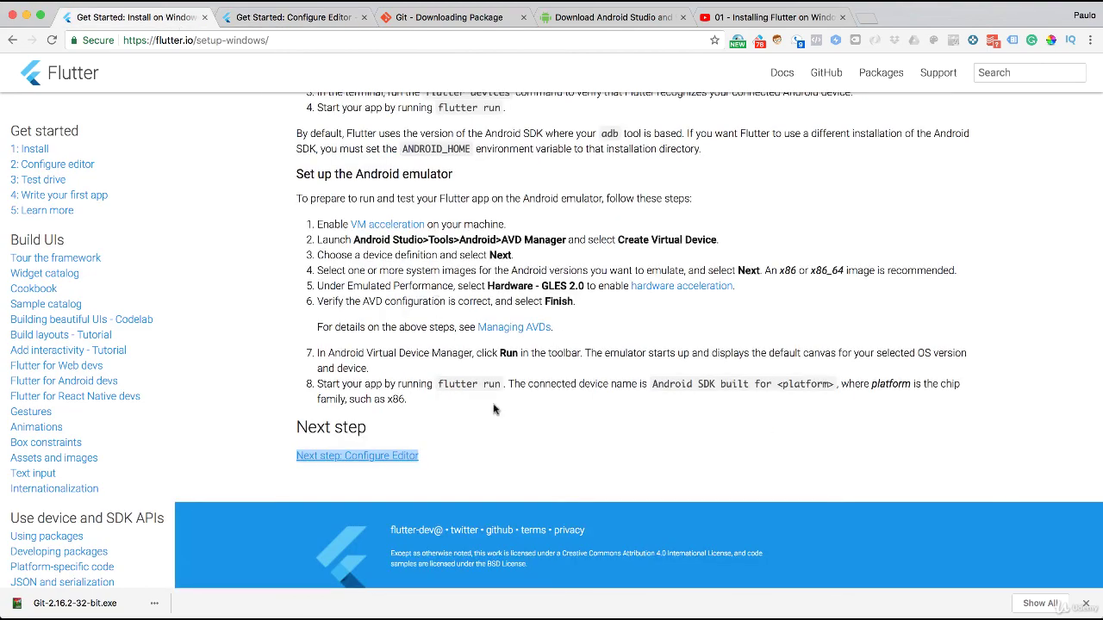
scroll(517, 435, "up", 10)
scroll(564, 425, "up", 6)
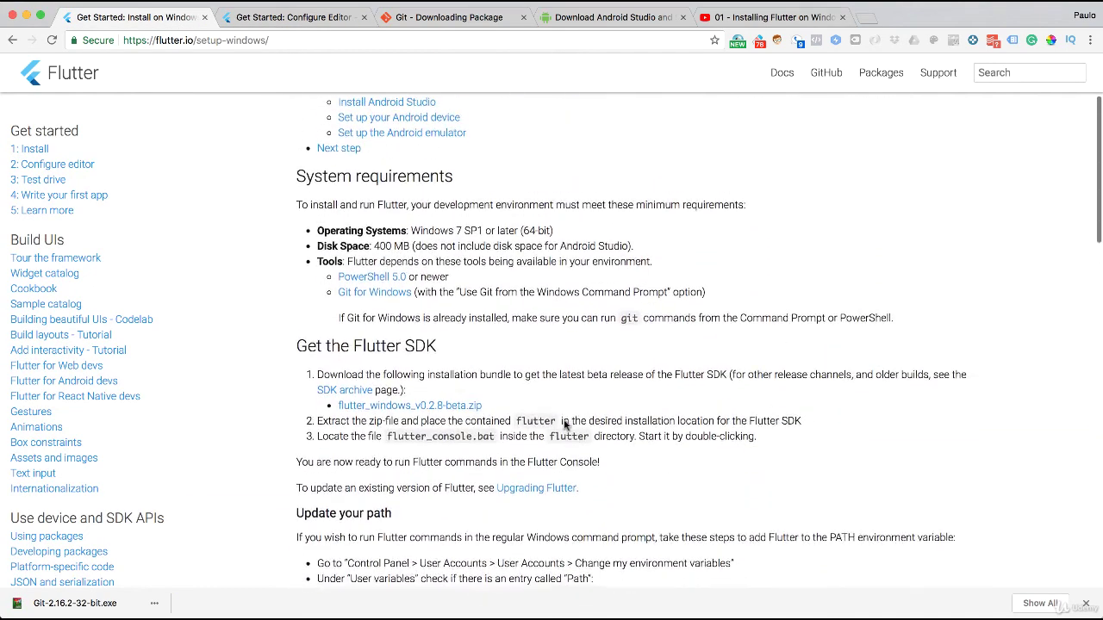